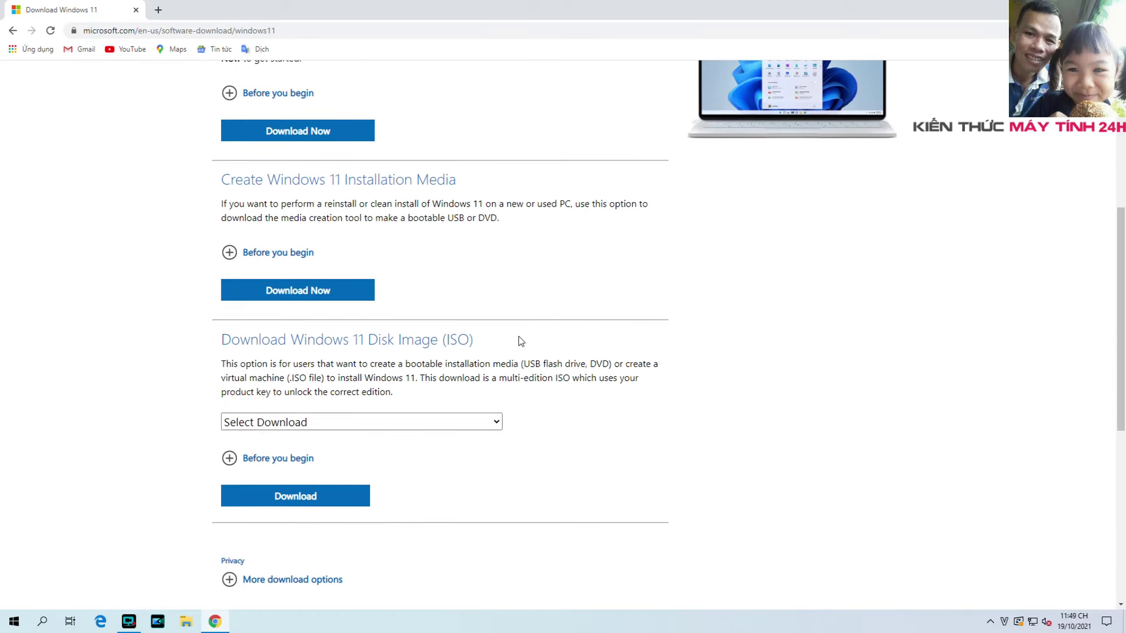
# Select Windows 11 as the download in the Disk Image (ISO) section and request it.
pyautogui.scroll(3, 493, 322)
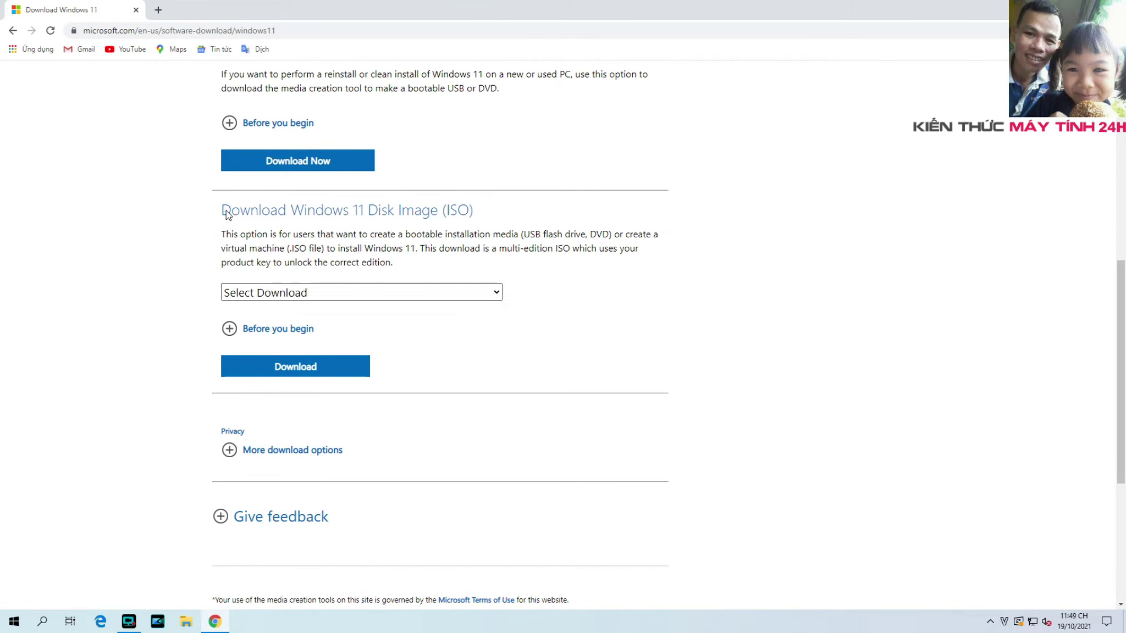
pyautogui.moveTo(227, 211); pyautogui.dragTo(507, 219)
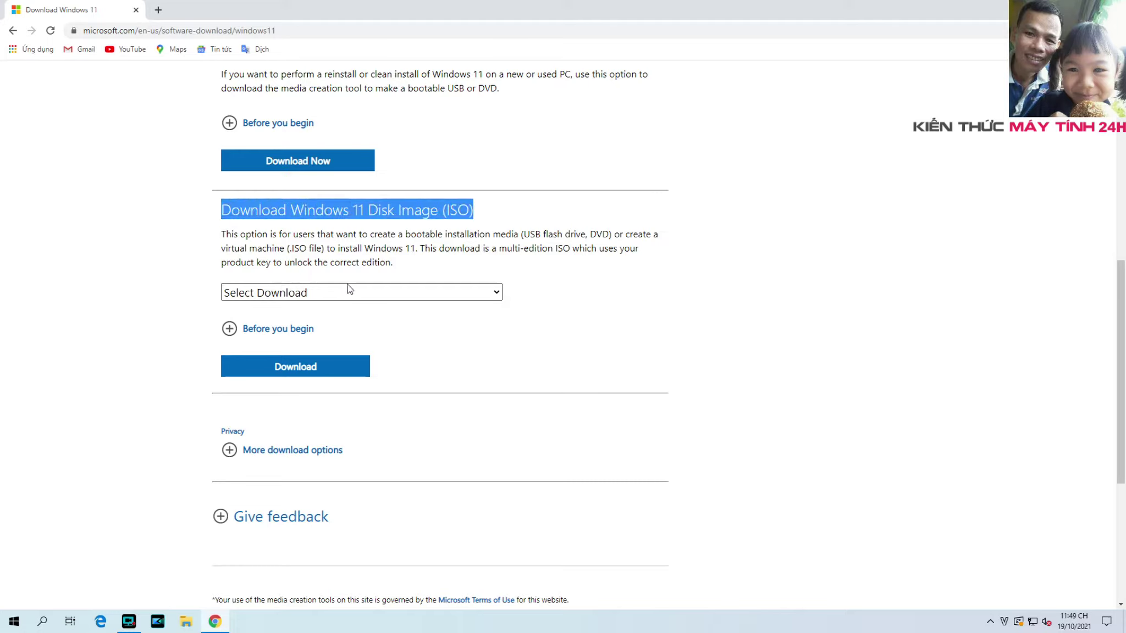
pyautogui.click(235, 297)
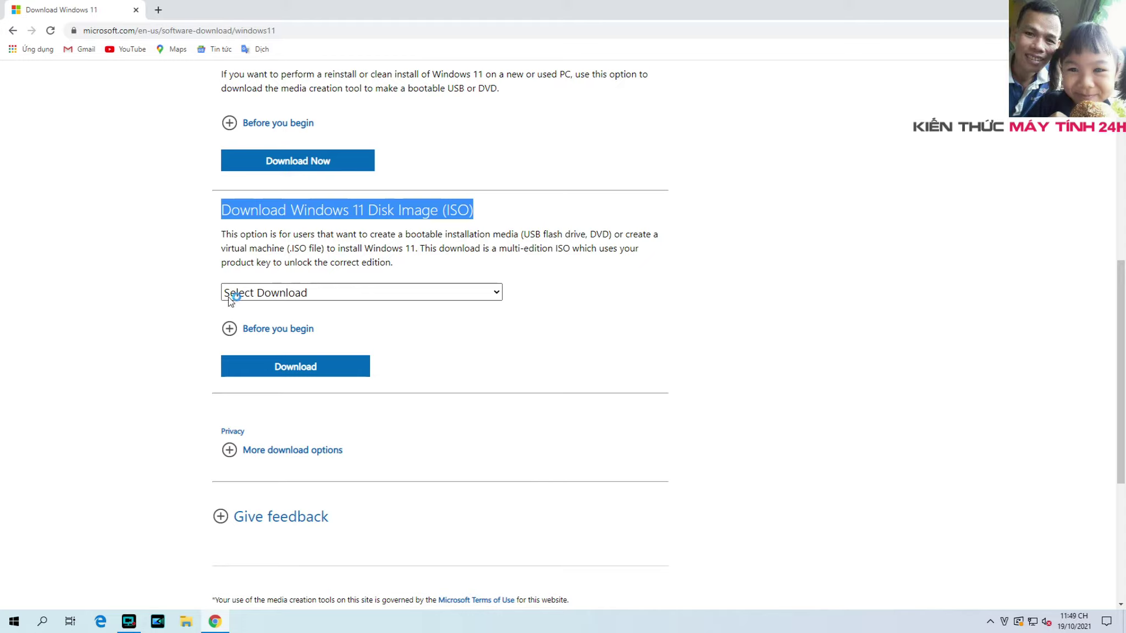
pyautogui.click(497, 294)
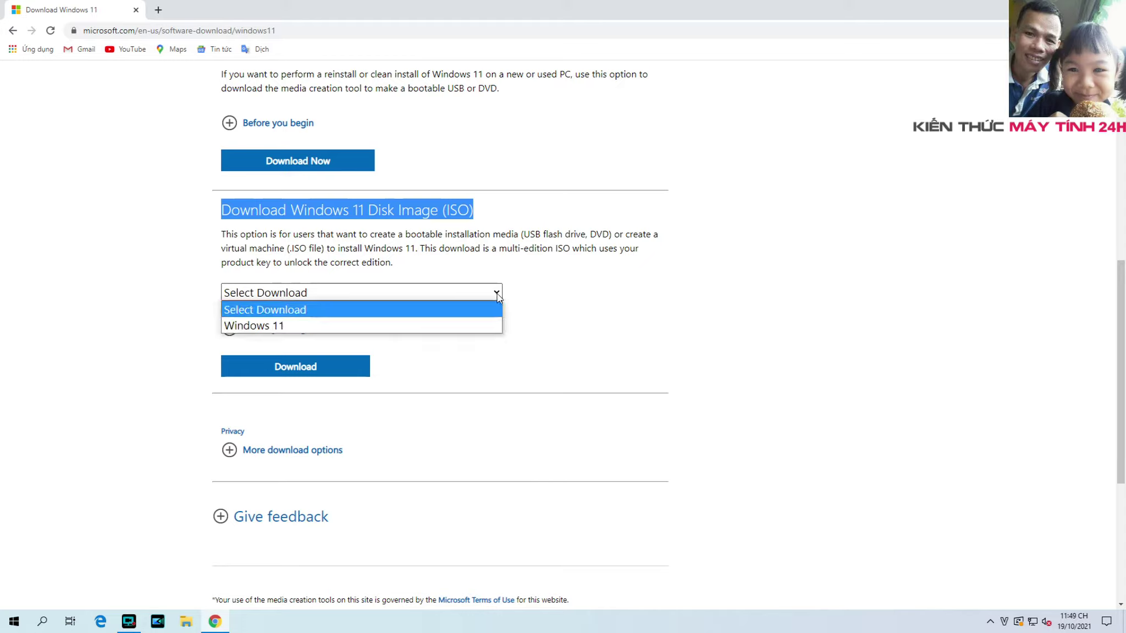
pyautogui.click(292, 327)
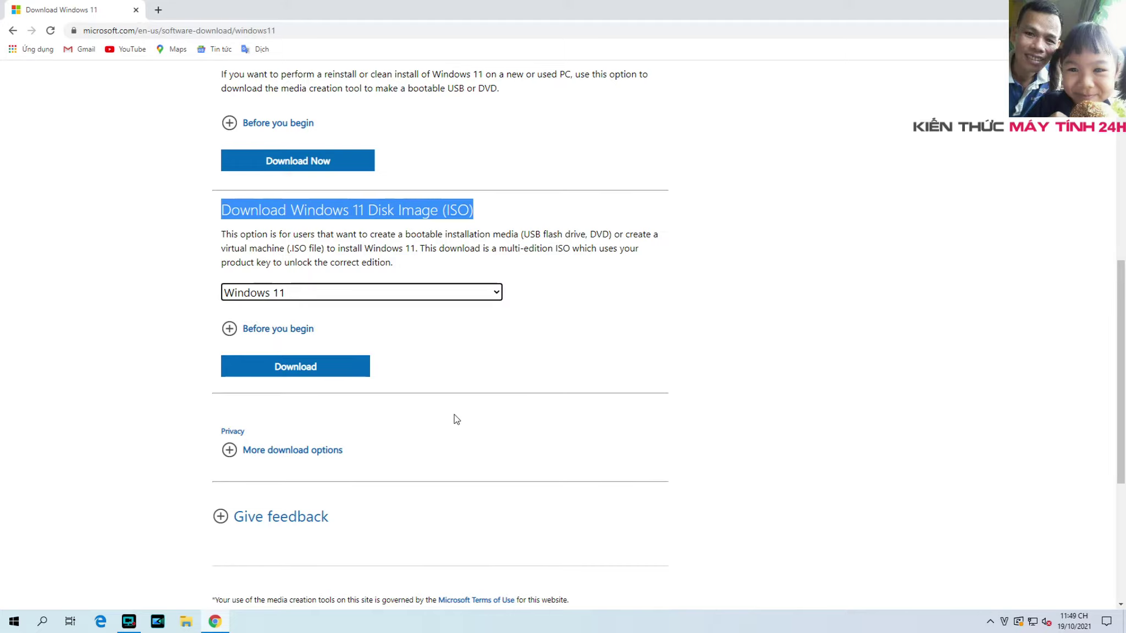
pyautogui.click(305, 369)
# Choose English as the product language and confirm it.
pyautogui.scroll(-3, 392, 367)
pyautogui.scroll(-1, 393, 367)
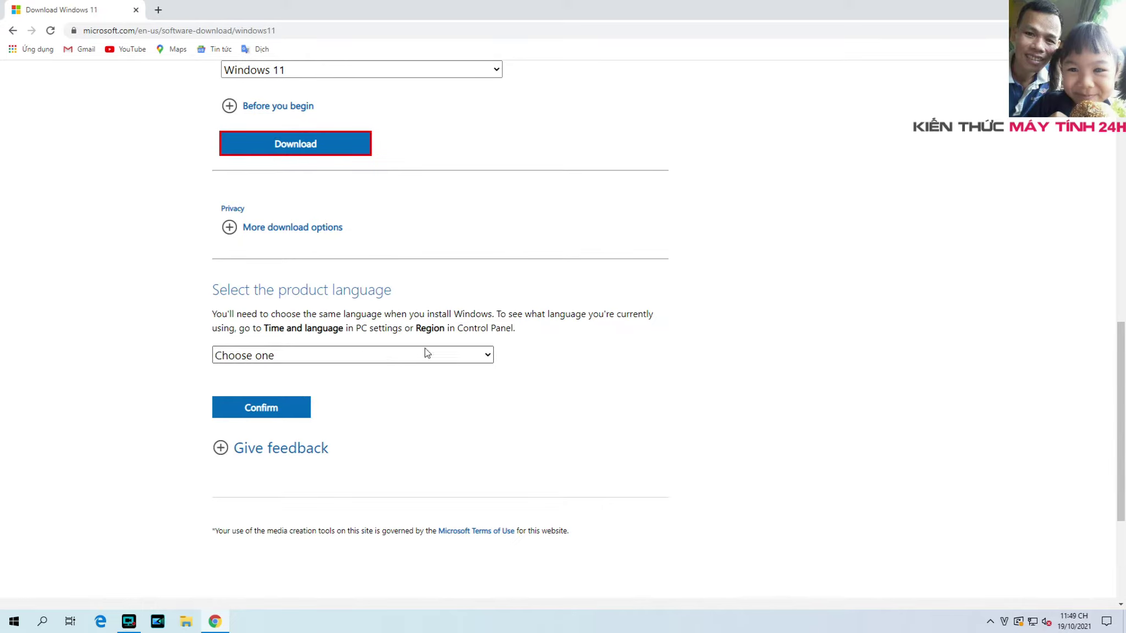
pyautogui.click(489, 357)
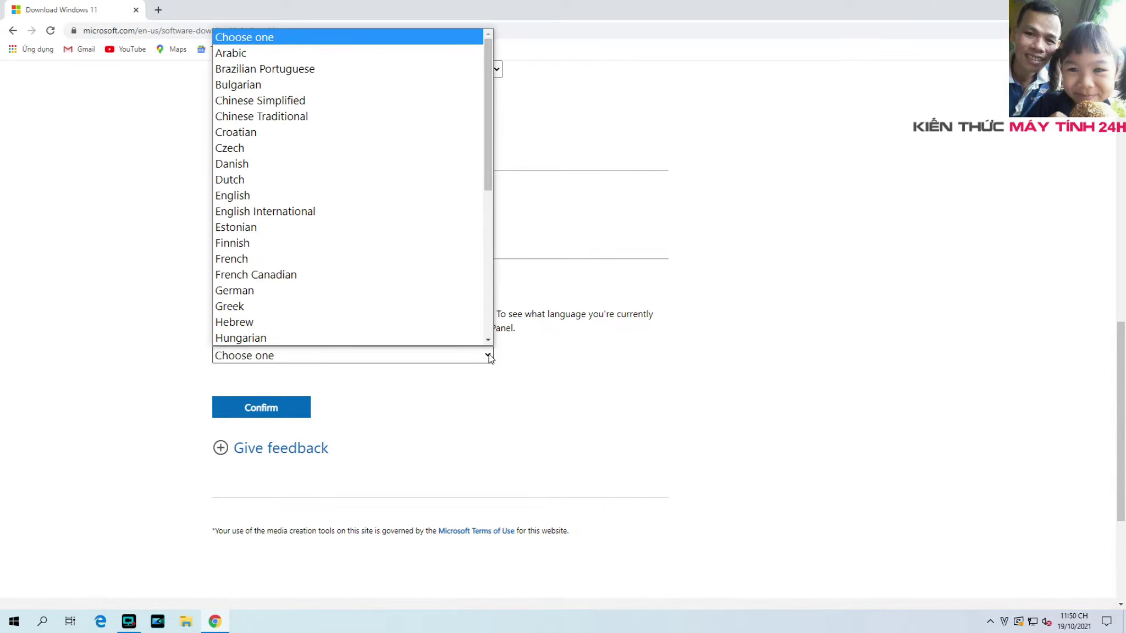
pyautogui.click(240, 200)
pyautogui.click(271, 414)
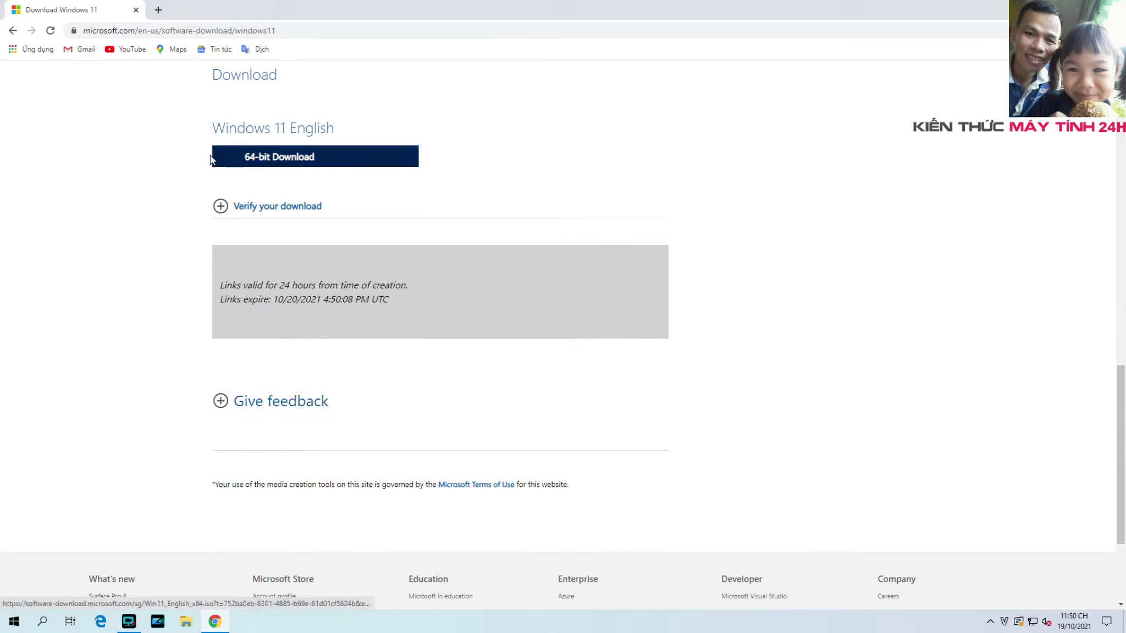
# Request the 64-bit Windows 11 download and set Win11_English_x64.iso to save on the Desktop.
pyautogui.click(292, 159)
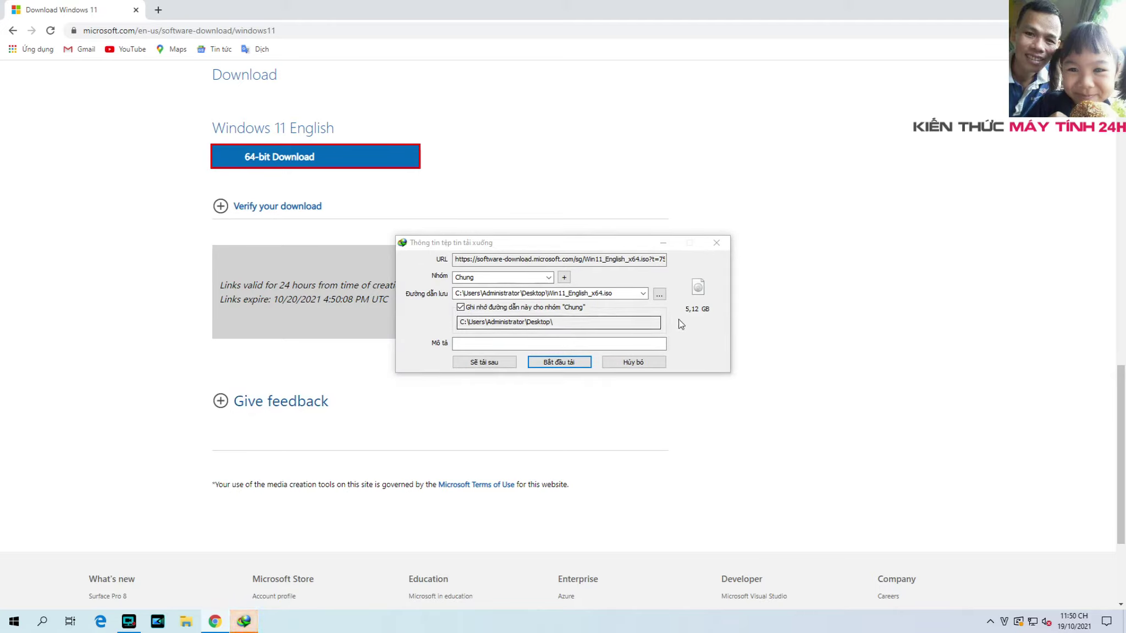
pyautogui.click(545, 293)
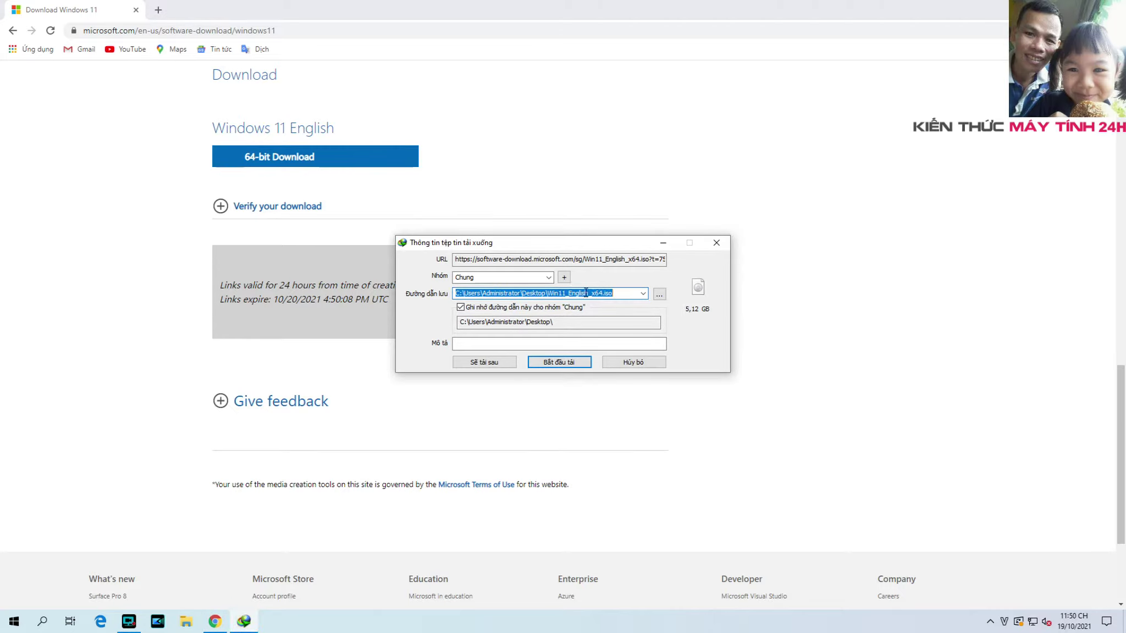
pyautogui.click(614, 293)
pyautogui.moveTo(596, 295); pyautogui.dragTo(549, 300)
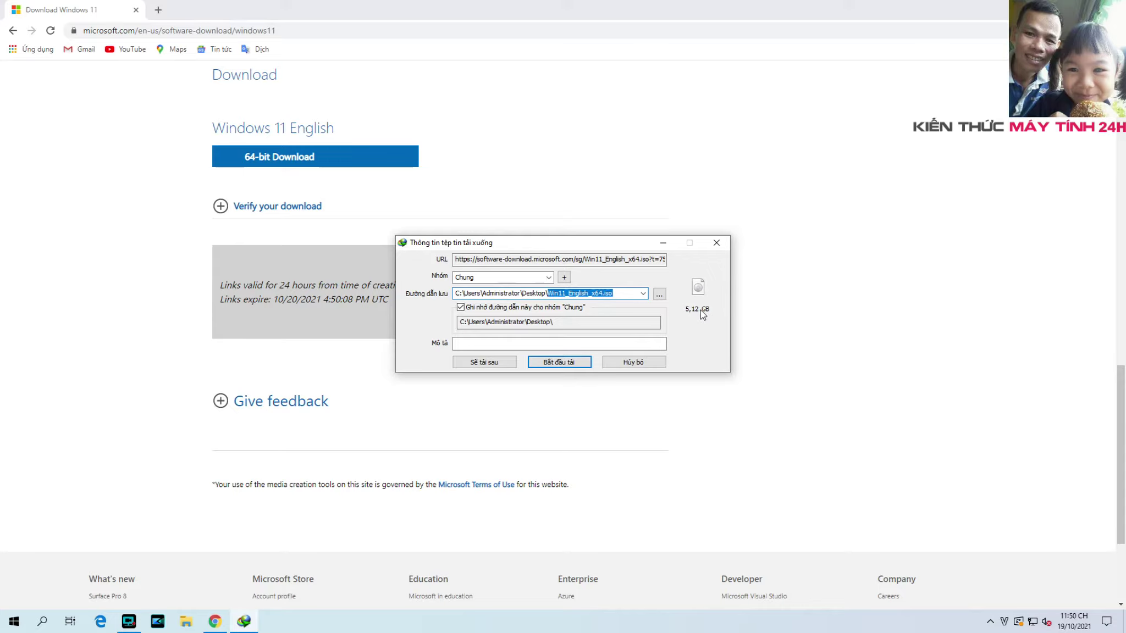
pyautogui.click(659, 295)
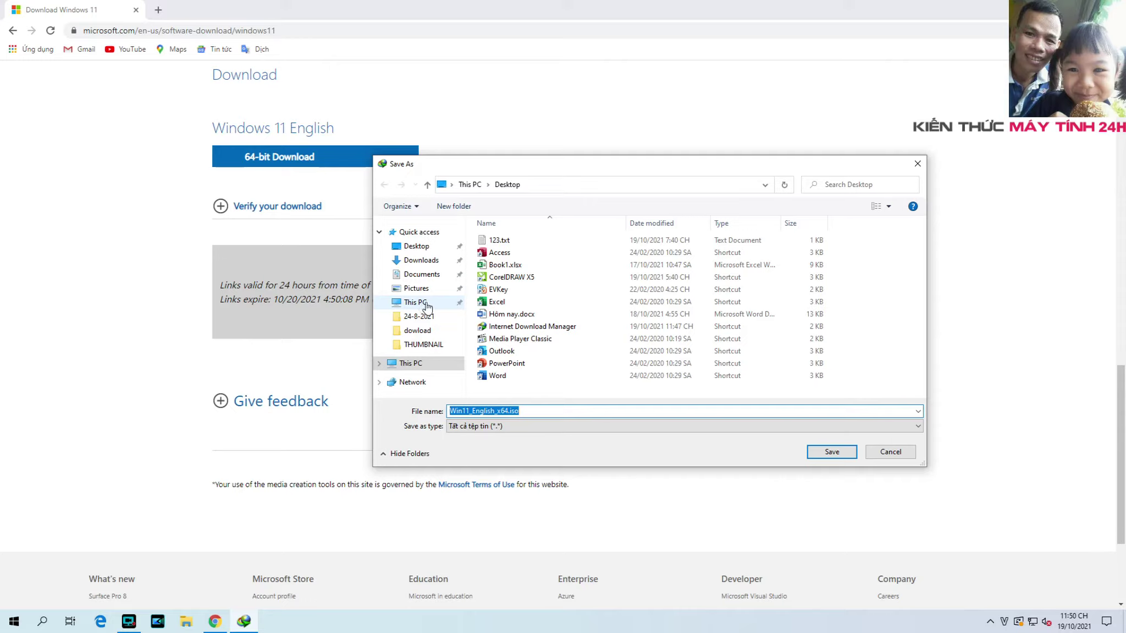
pyautogui.click(421, 250)
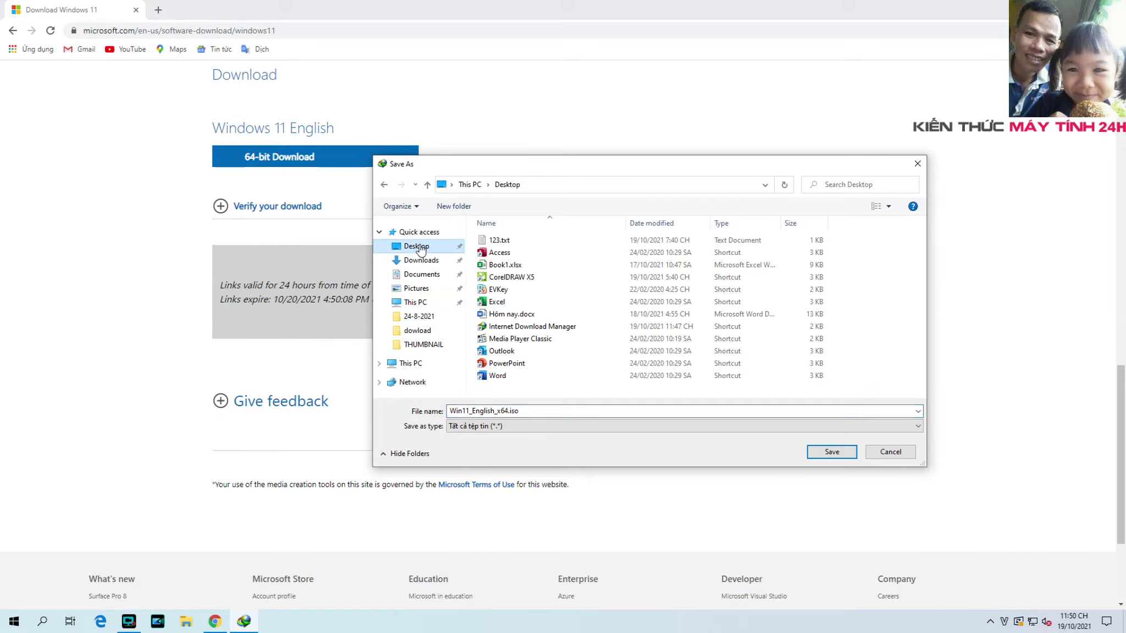
pyautogui.click(825, 453)
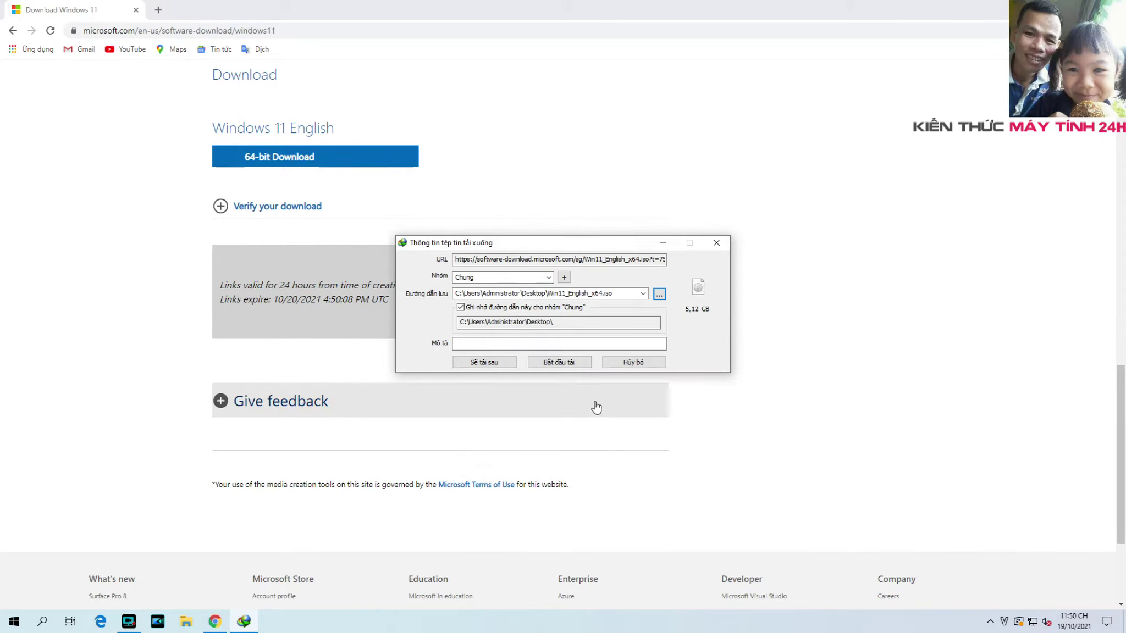
# Start the Windows 11 ISO download and close the warning, completion and registration dialogs of the download manager.
pyautogui.click(562, 363)
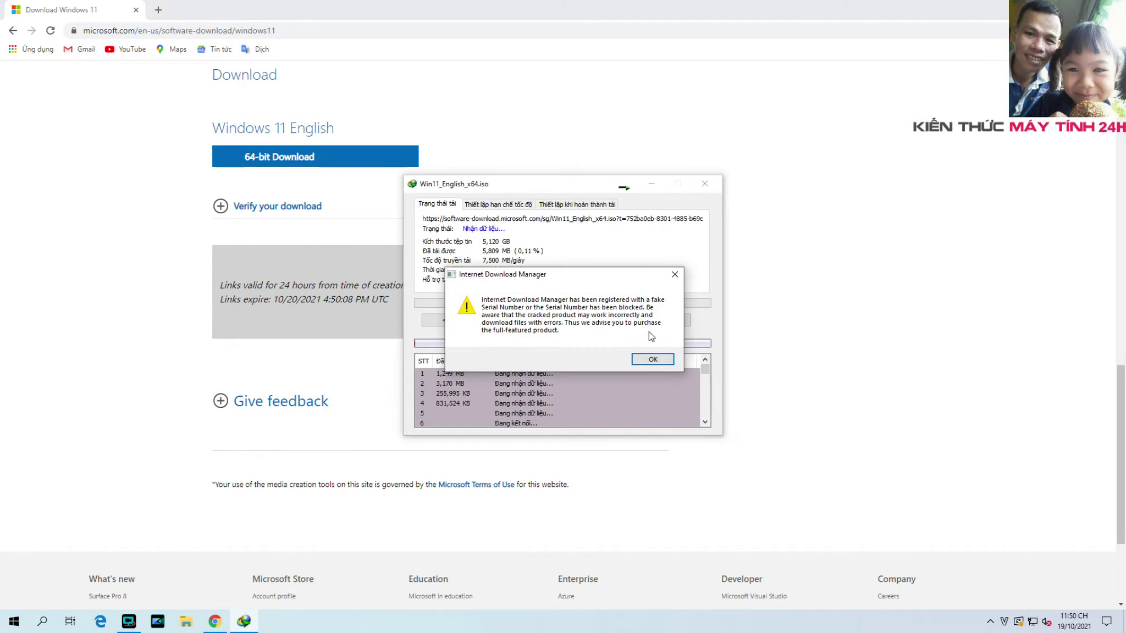
pyautogui.click(675, 275)
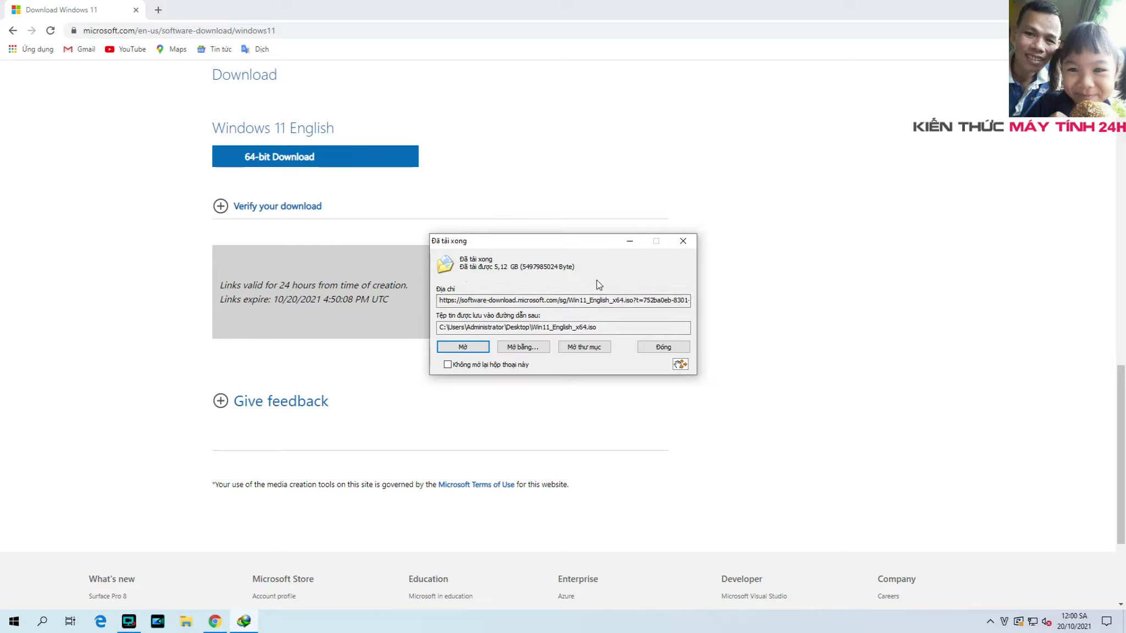
pyautogui.click(663, 348)
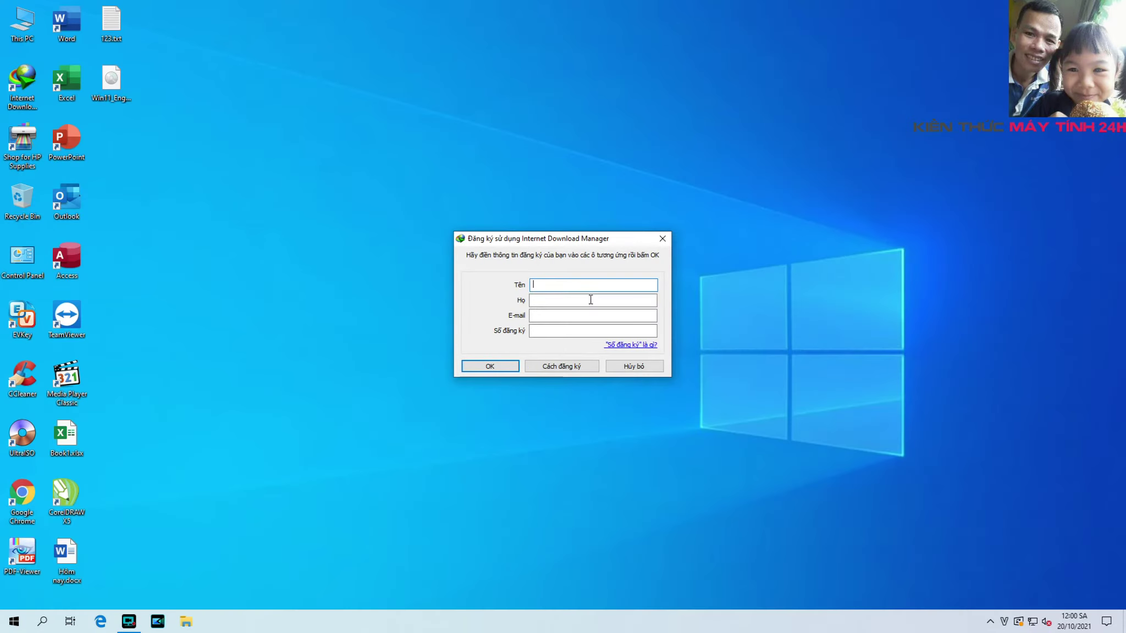
pyautogui.click(640, 368)
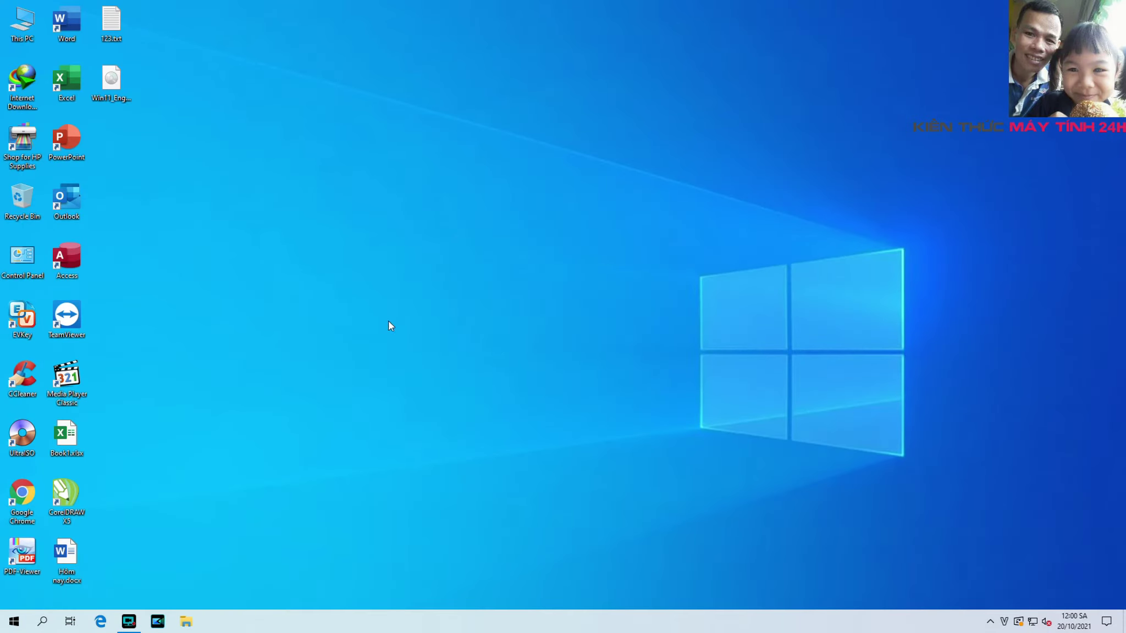
# Move the Windows 11 ISO file to an empty area near the middle of the desktop.
pyautogui.moveTo(112, 78); pyautogui.dragTo(487, 268)
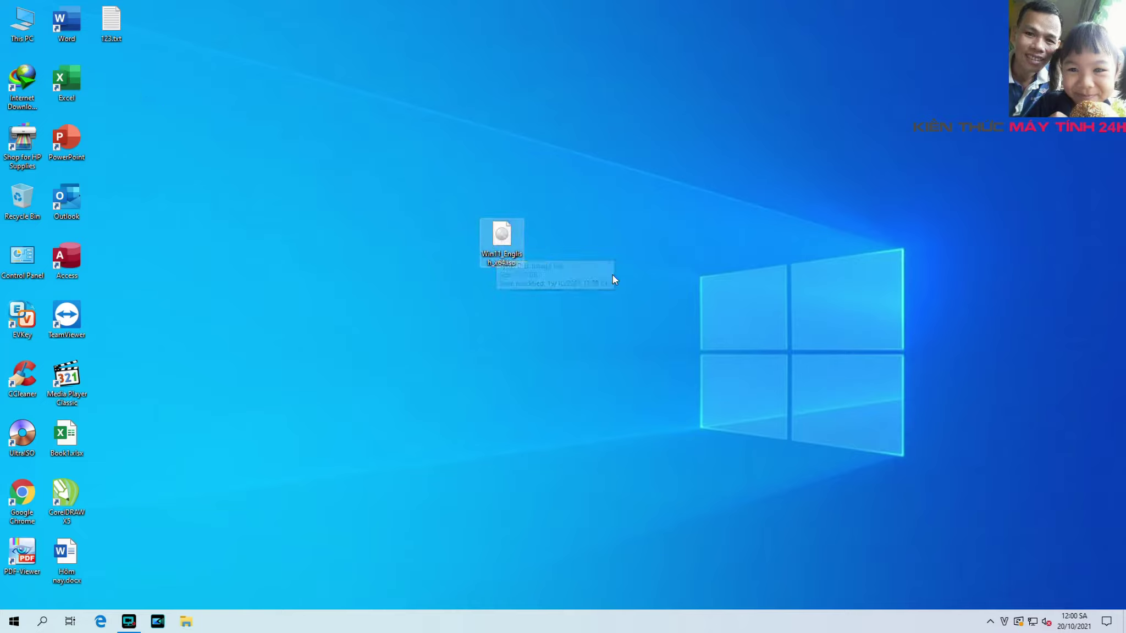
pyautogui.click(463, 204)
pyautogui.moveTo(445, 176); pyautogui.dragTo(592, 300)
pyautogui.click(498, 313)
# Switch to Google Chrome and search Google for "rufus", dismissing the download manager's warning.
pyautogui.click(23, 492)
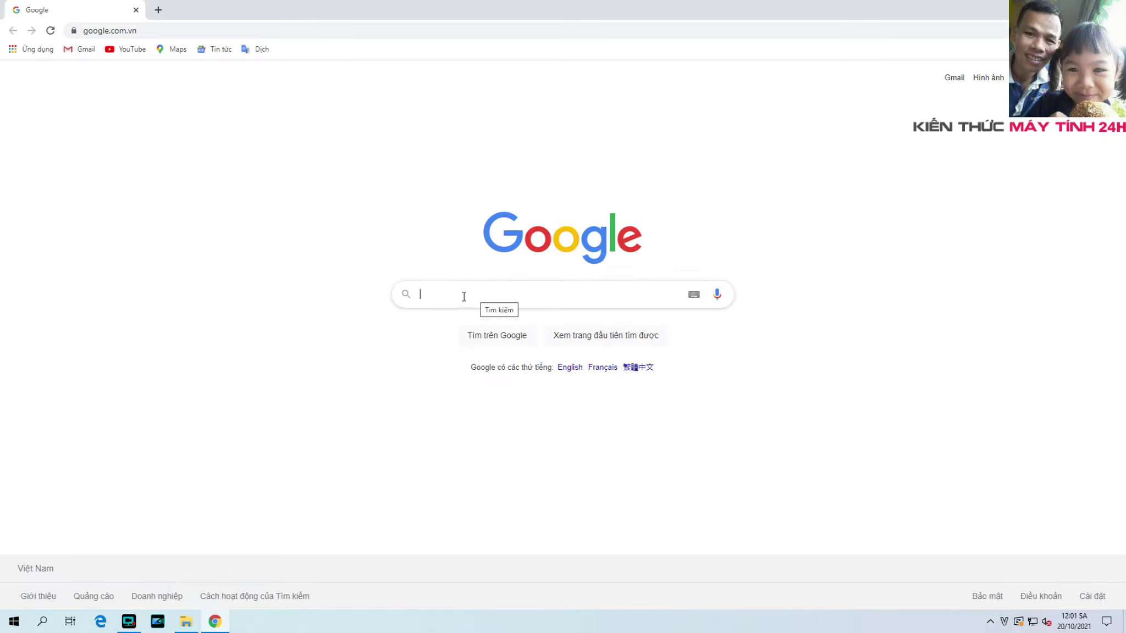
pyautogui.write('rufus')
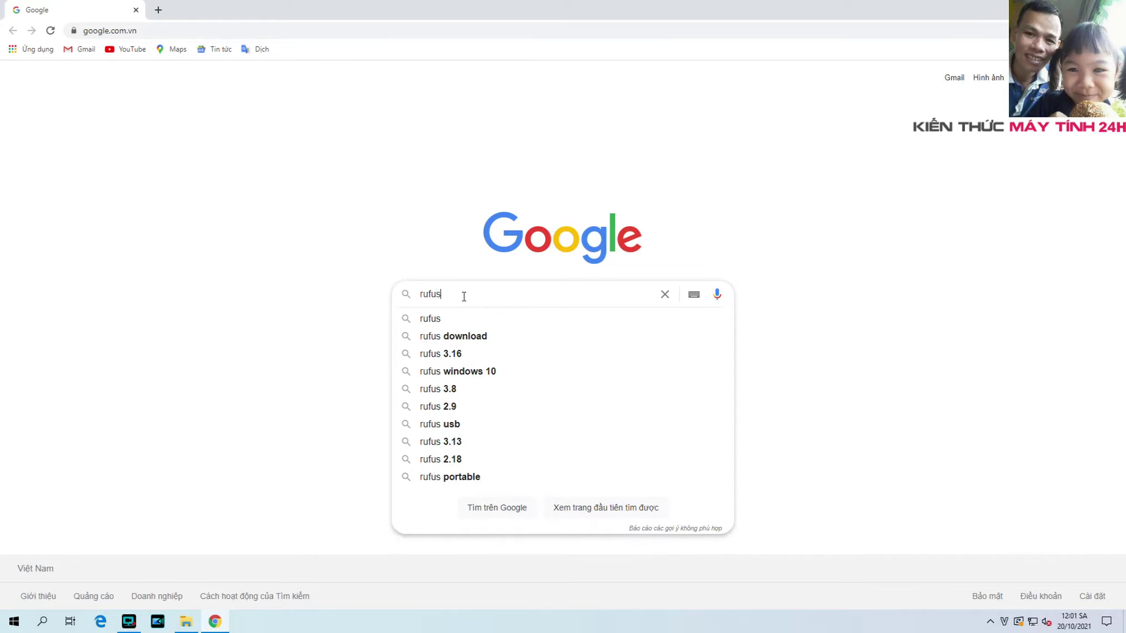
pyautogui.click(429, 319)
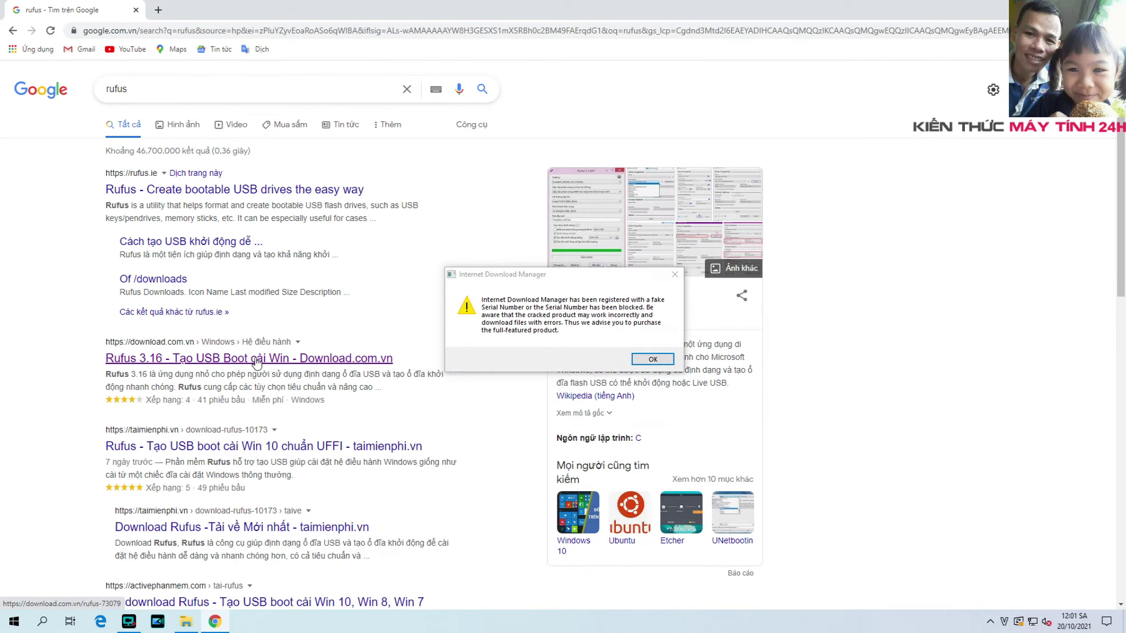
pyautogui.press('Return')
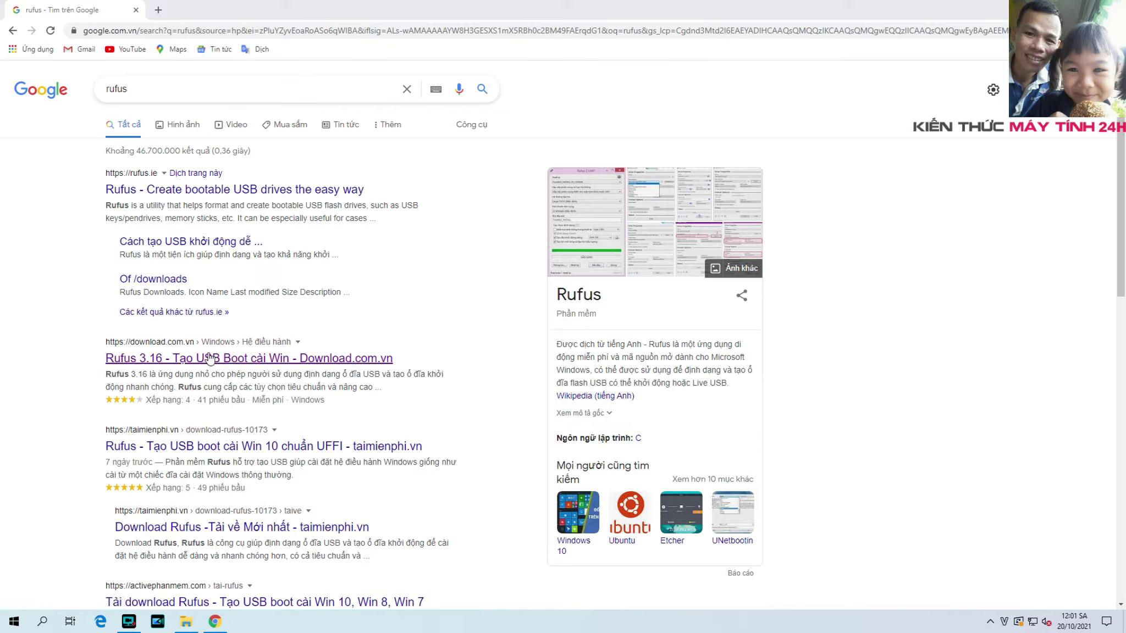
# Open the Download.com.vn result for Rufus 3.16 and request the file from its main download link.
pyautogui.click(272, 360)
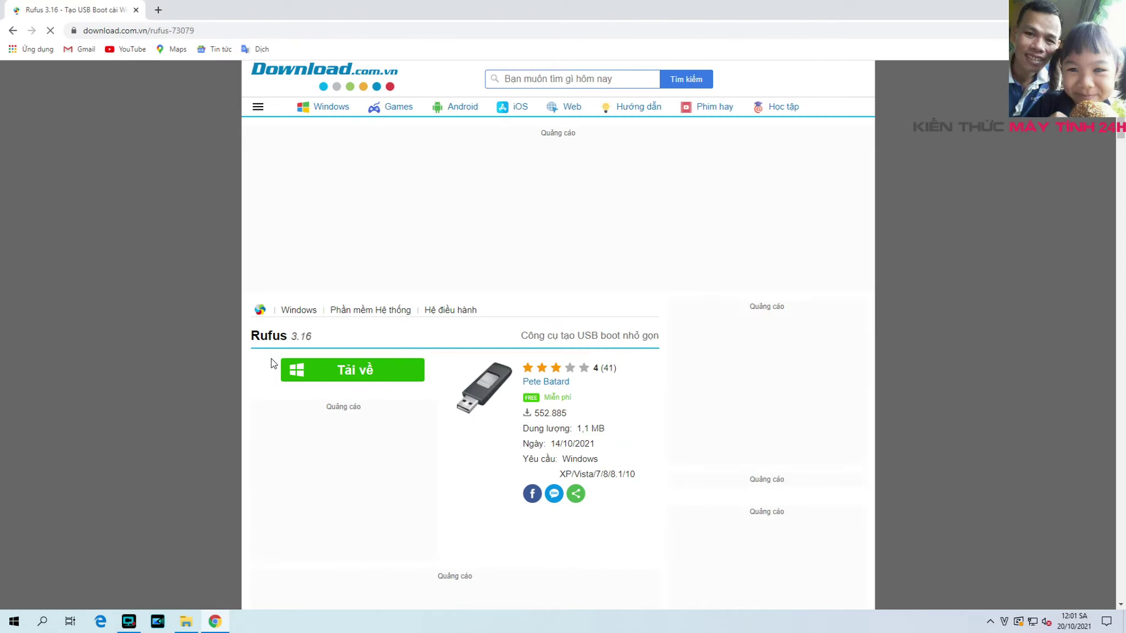
pyautogui.click(385, 370)
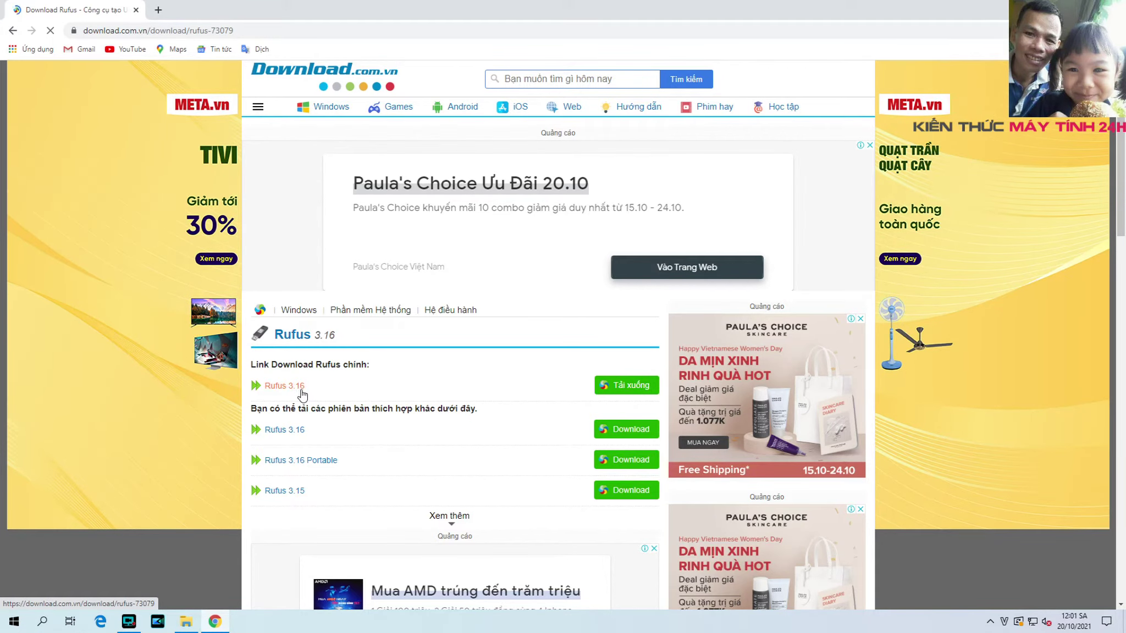
pyautogui.click(625, 385)
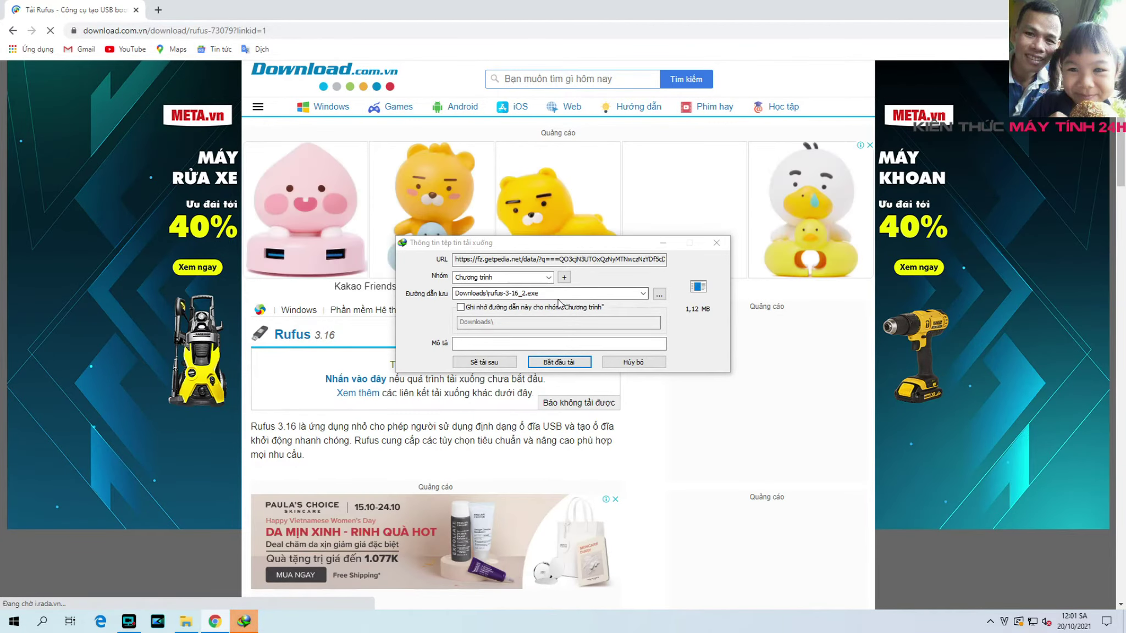
# Download rufus-3-16_2.exe to the Desktop and dismiss the download manager's warnings.
pyautogui.click(660, 294)
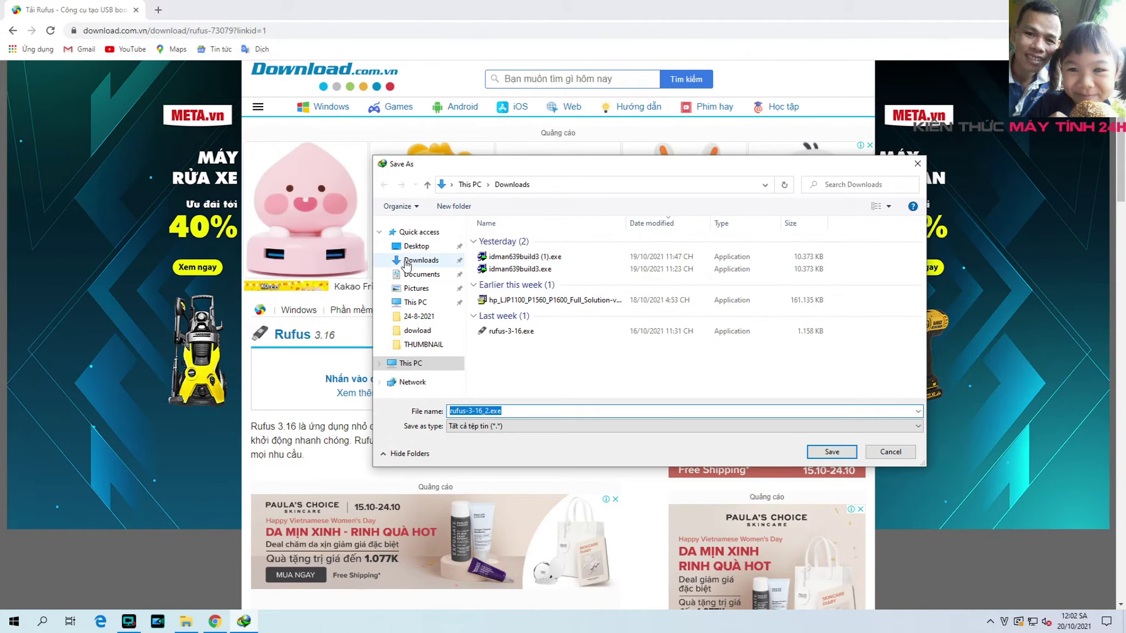
pyautogui.click(411, 245)
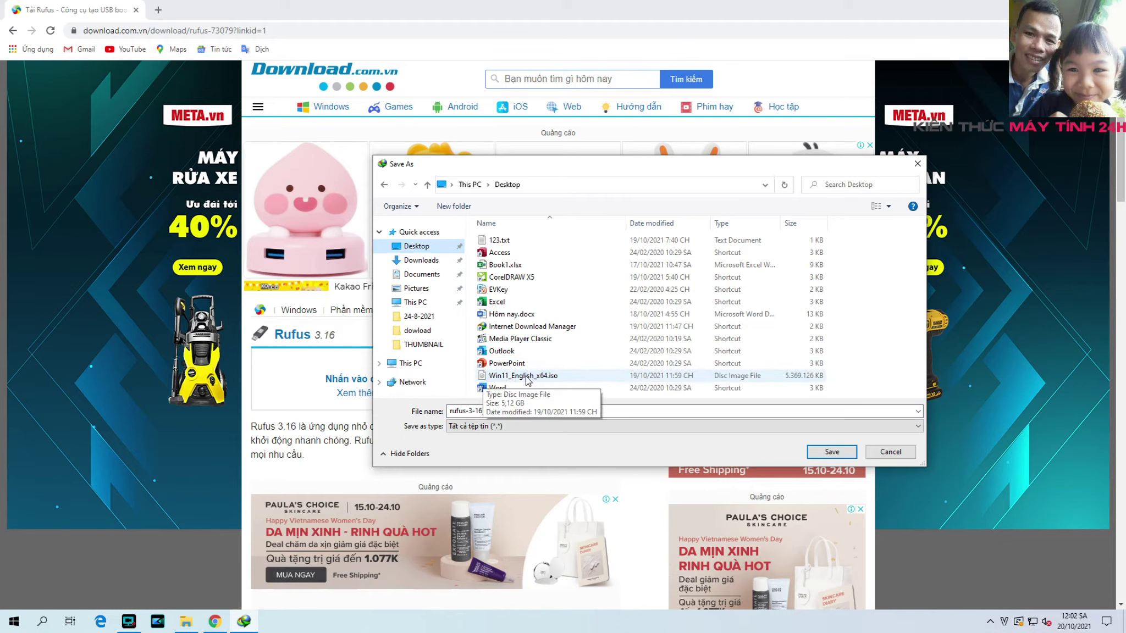
pyautogui.click(832, 452)
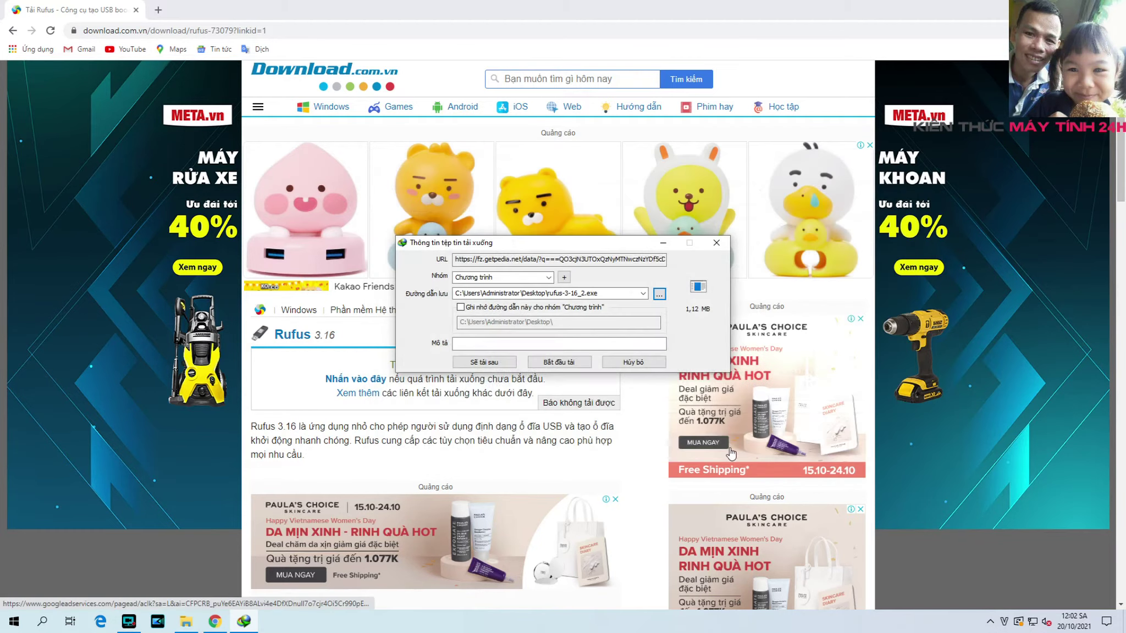
pyautogui.click(559, 363)
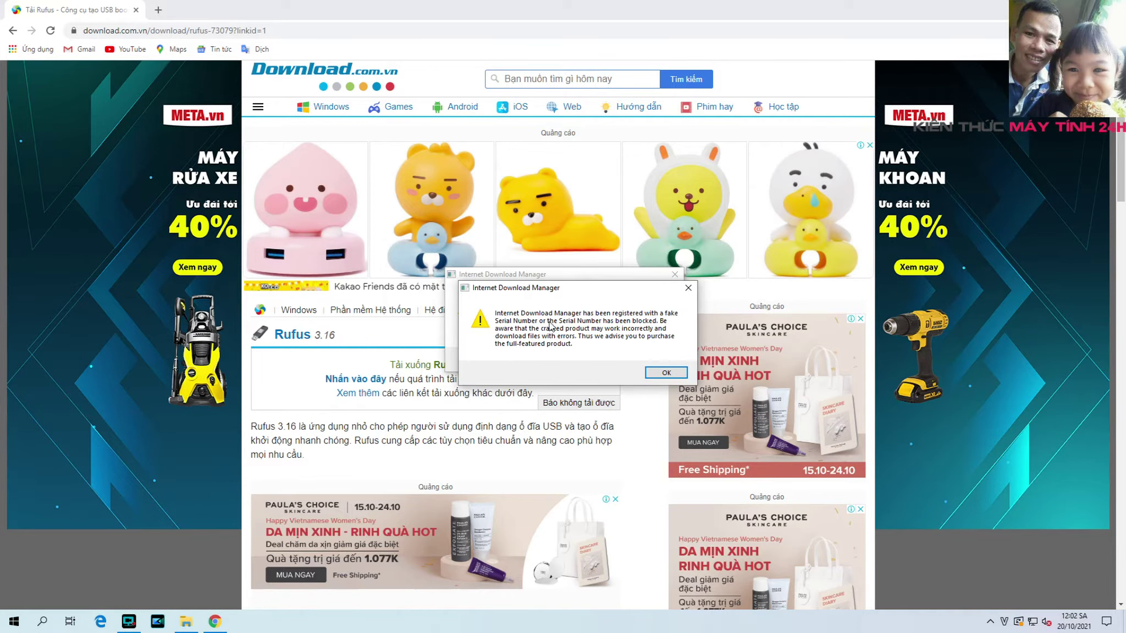
pyautogui.moveTo(618, 291); pyautogui.dragTo(583, 269)
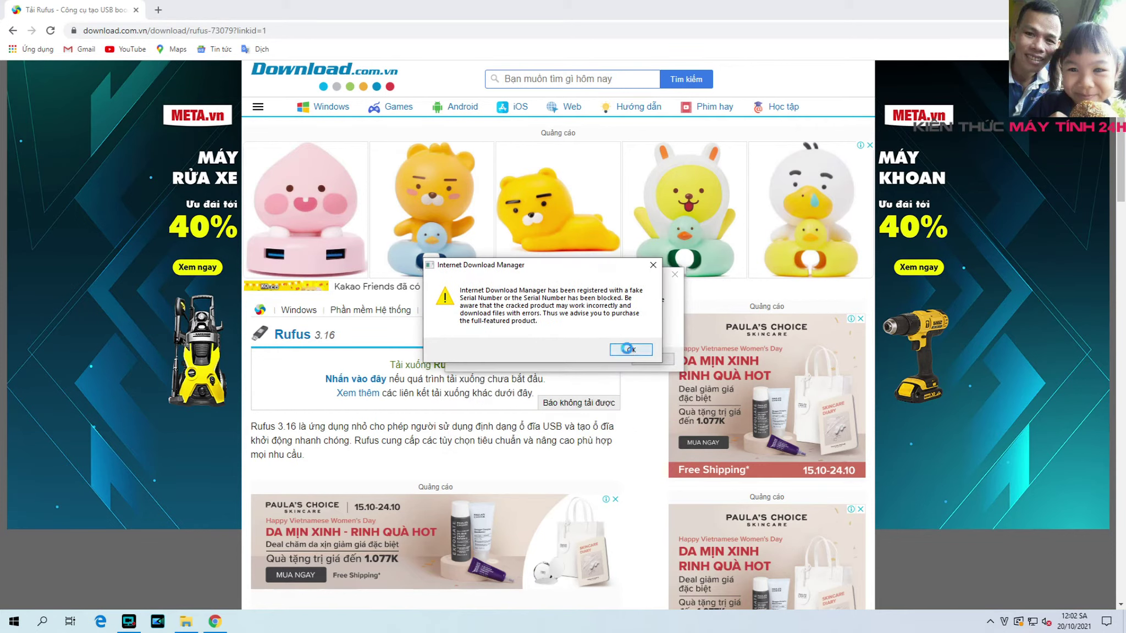
pyautogui.click(630, 351)
pyautogui.click(658, 359)
pyautogui.click(637, 368)
pyautogui.click(653, 360)
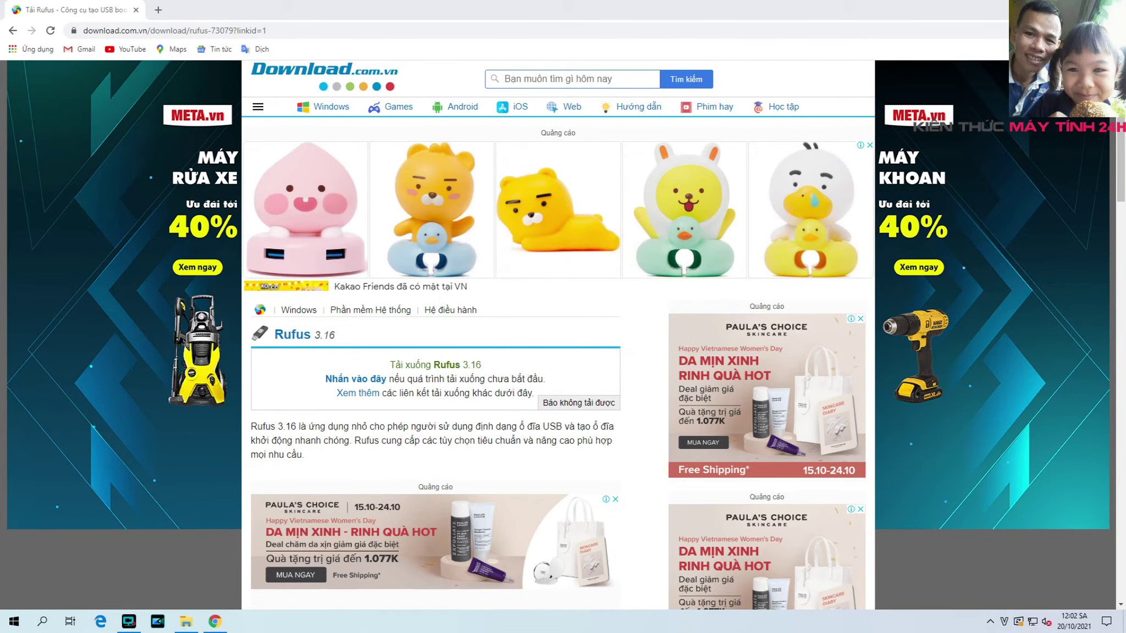
# Close the browser and place the Rufus file directly below the Windows 11 ISO on the desktop.
pyautogui.hotkey('alt', 'F4')
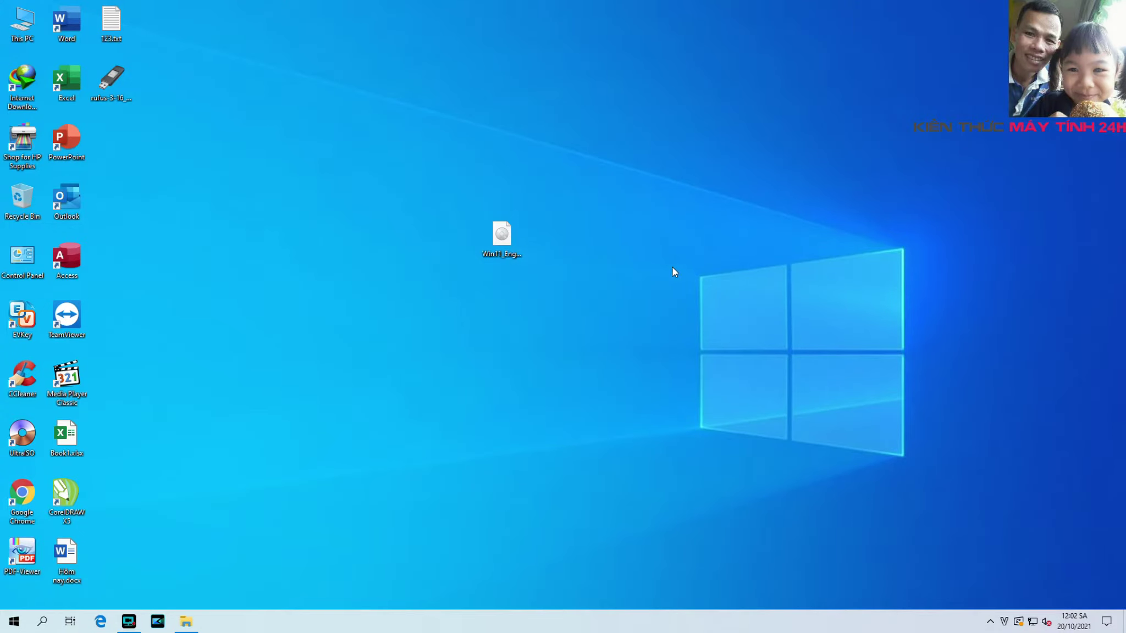
pyautogui.moveTo(112, 82); pyautogui.dragTo(487, 303)
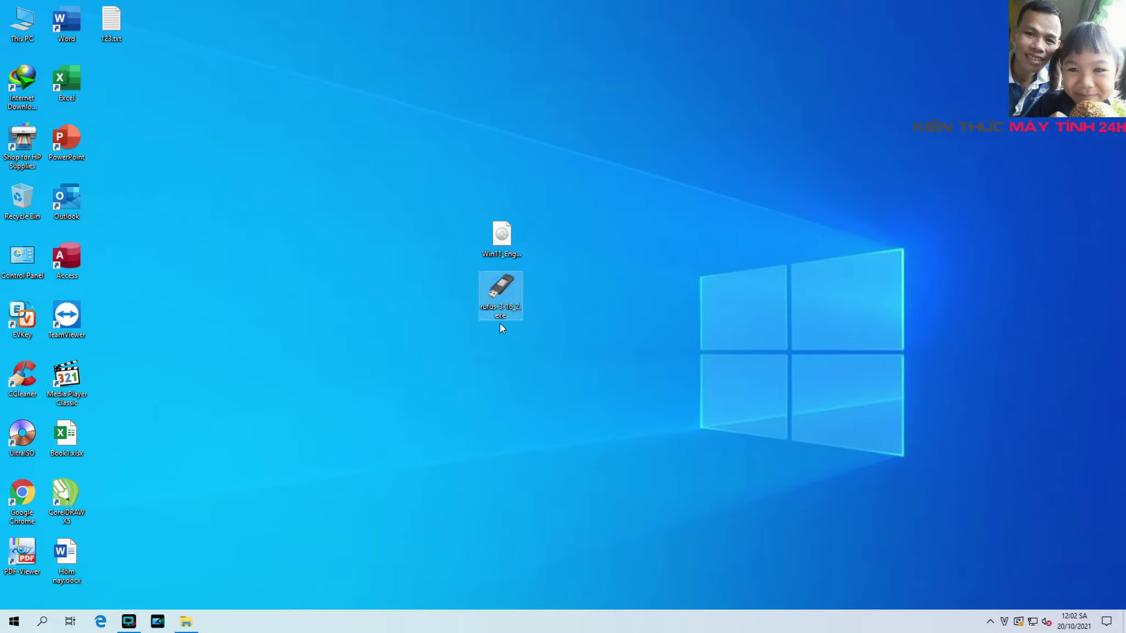
pyautogui.moveTo(415, 153); pyautogui.dragTo(654, 364)
pyautogui.click(604, 334)
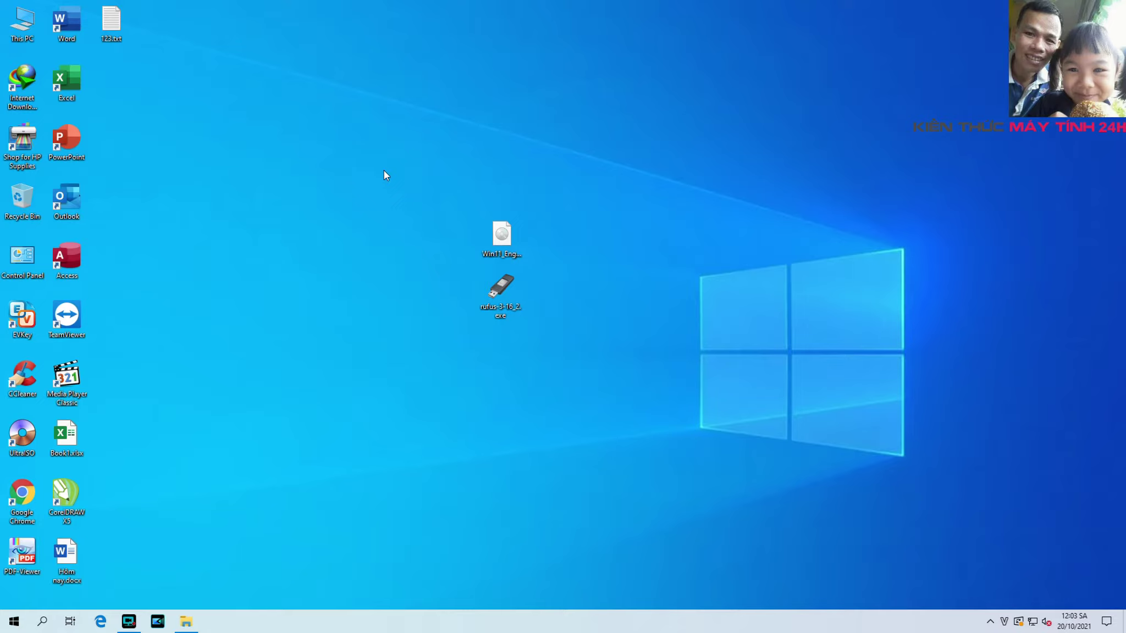
# Check the drives listed in This PC, including the USB drive G:, dismiss the download manager's dialogs and close the window.
pyautogui.click(26, 20)
pyautogui.doubleClick(26, 19)
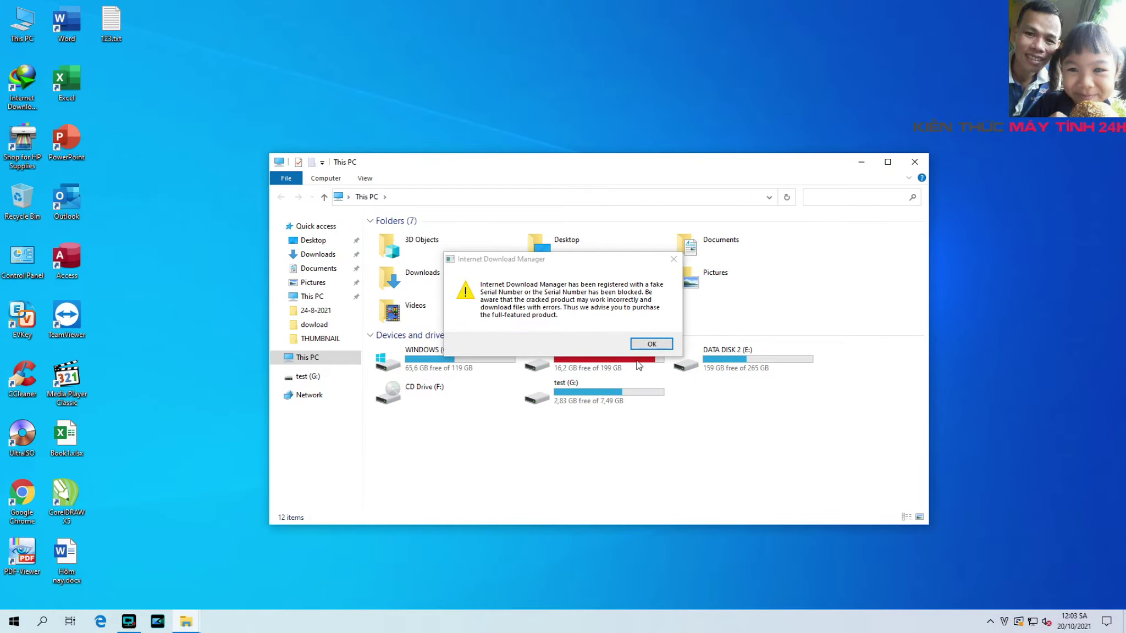
pyautogui.click(672, 261)
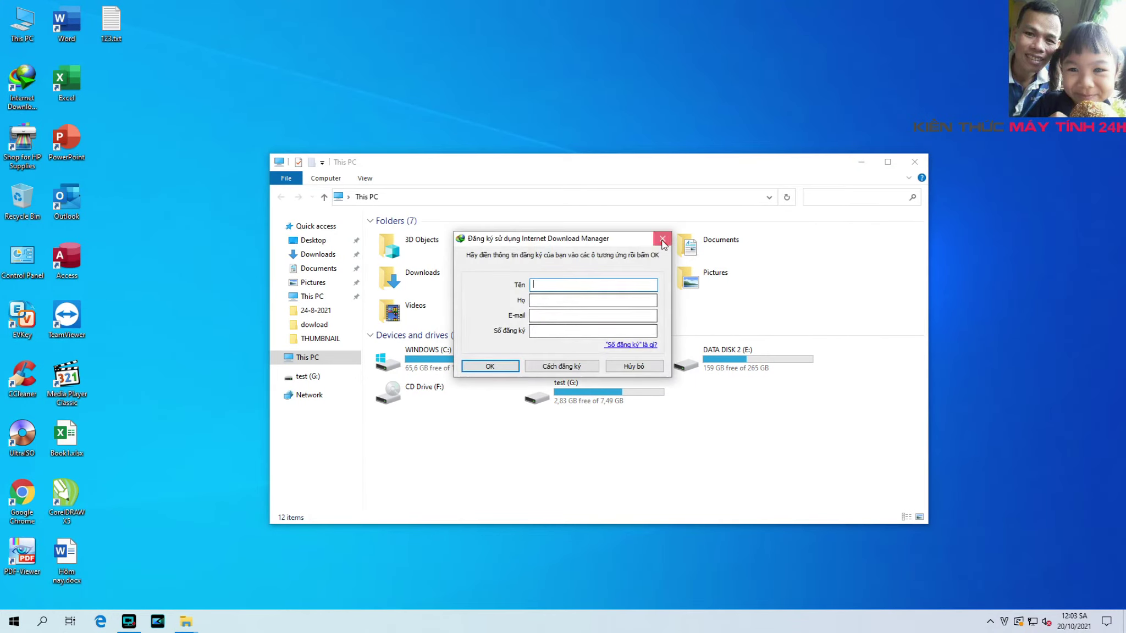
pyautogui.click(657, 240)
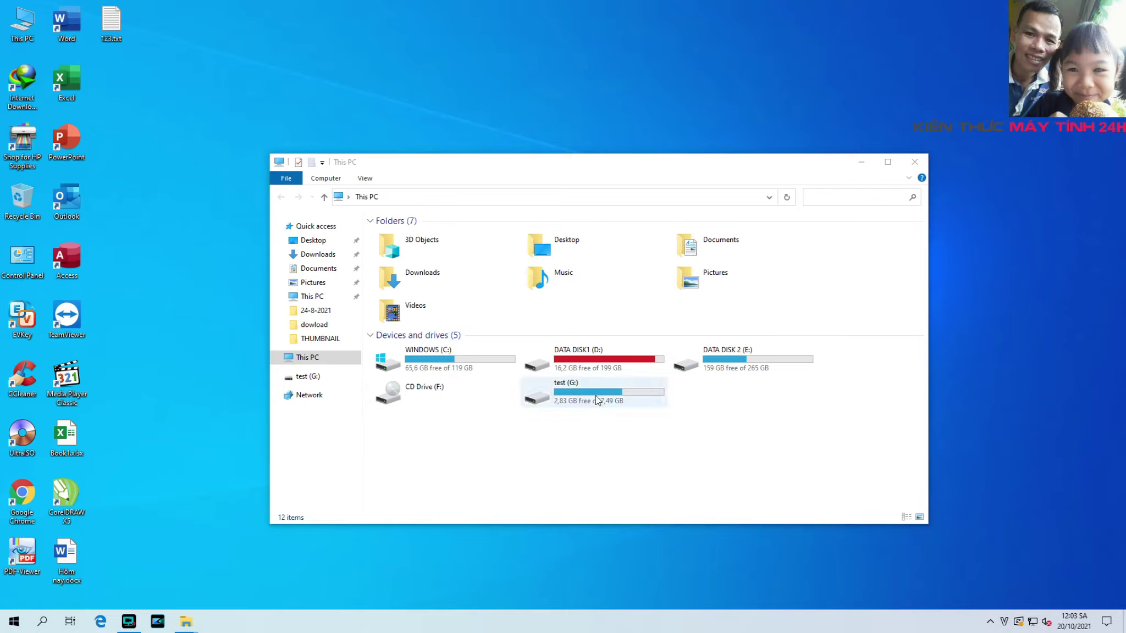
pyautogui.click(914, 161)
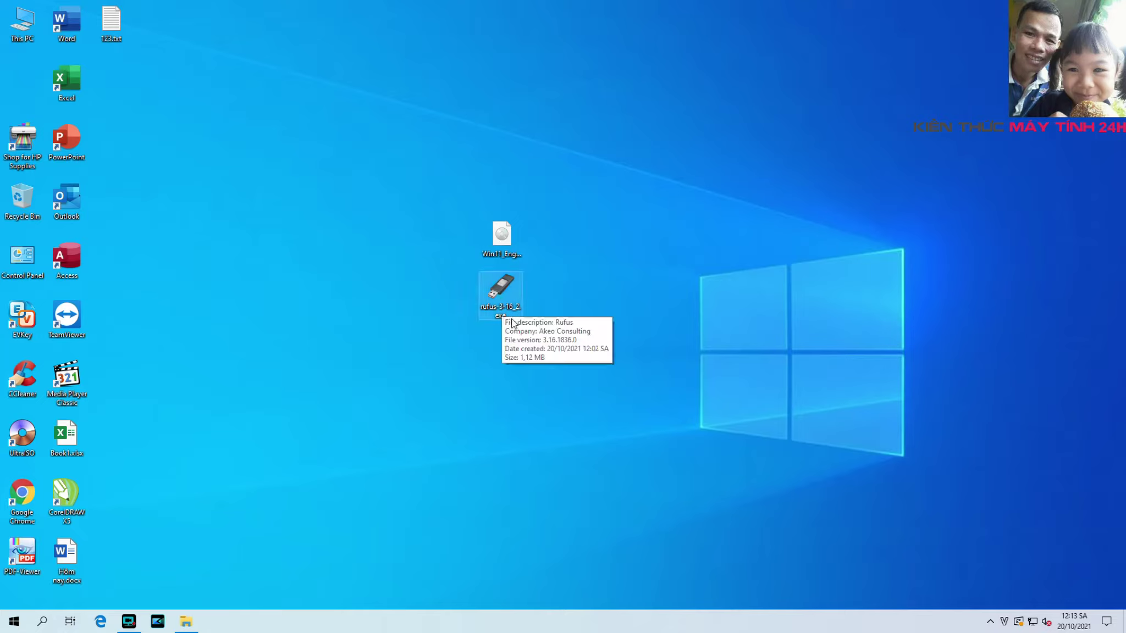
# Run rufus-3-16_2.exe from the desktop as administrator and choose usb (G:) [8 GB] as the device.
pyautogui.rightClick(499, 286)
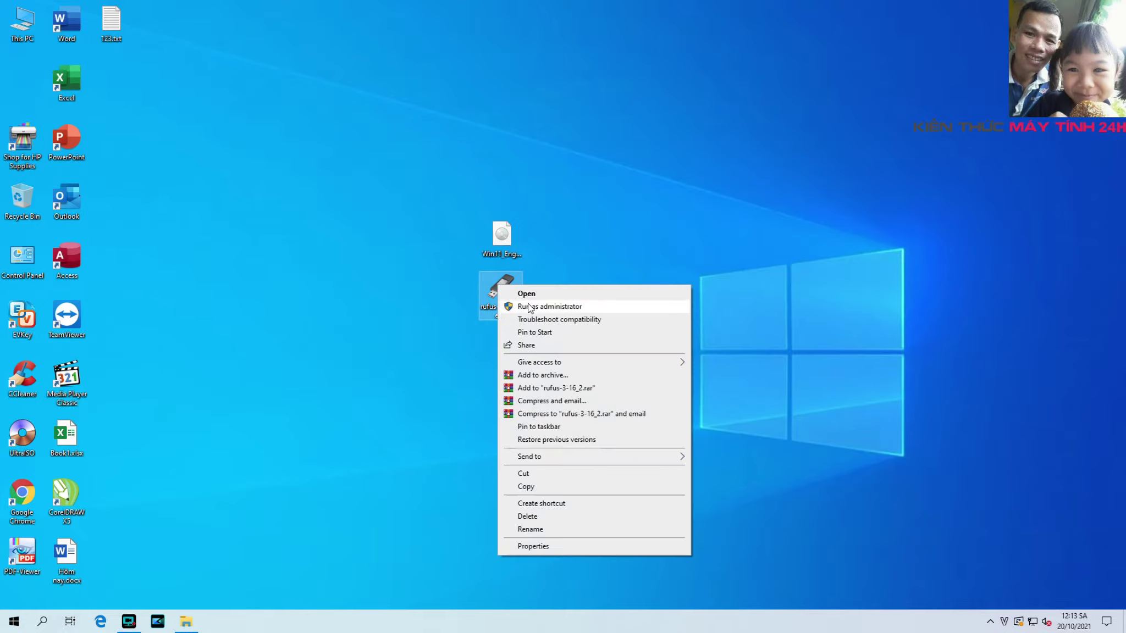
pyautogui.click(556, 308)
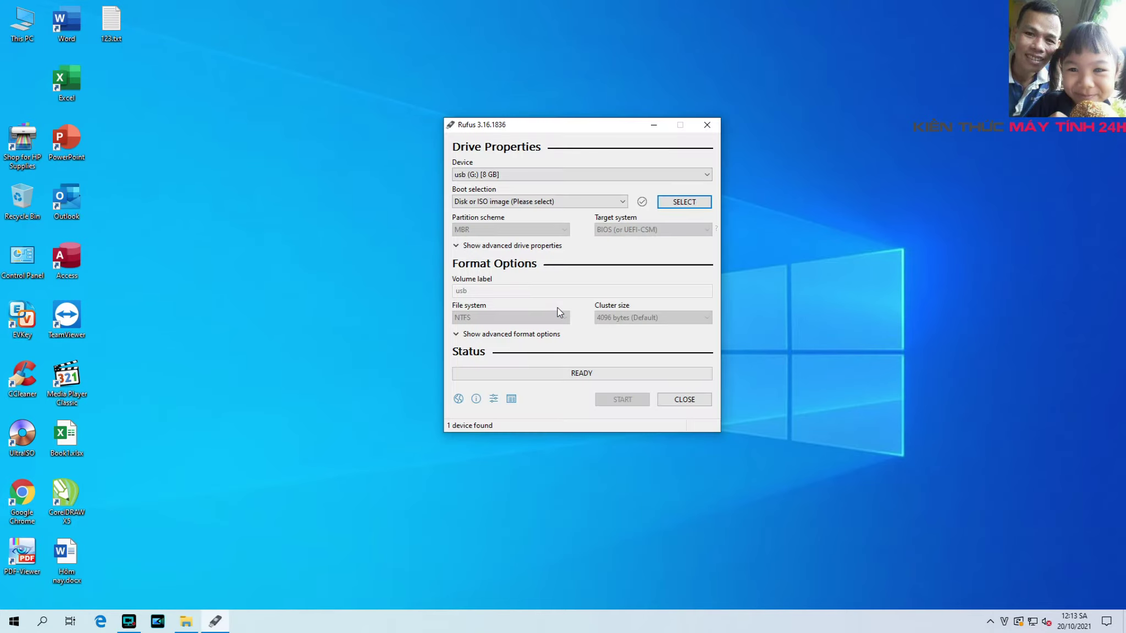
pyautogui.click(710, 174)
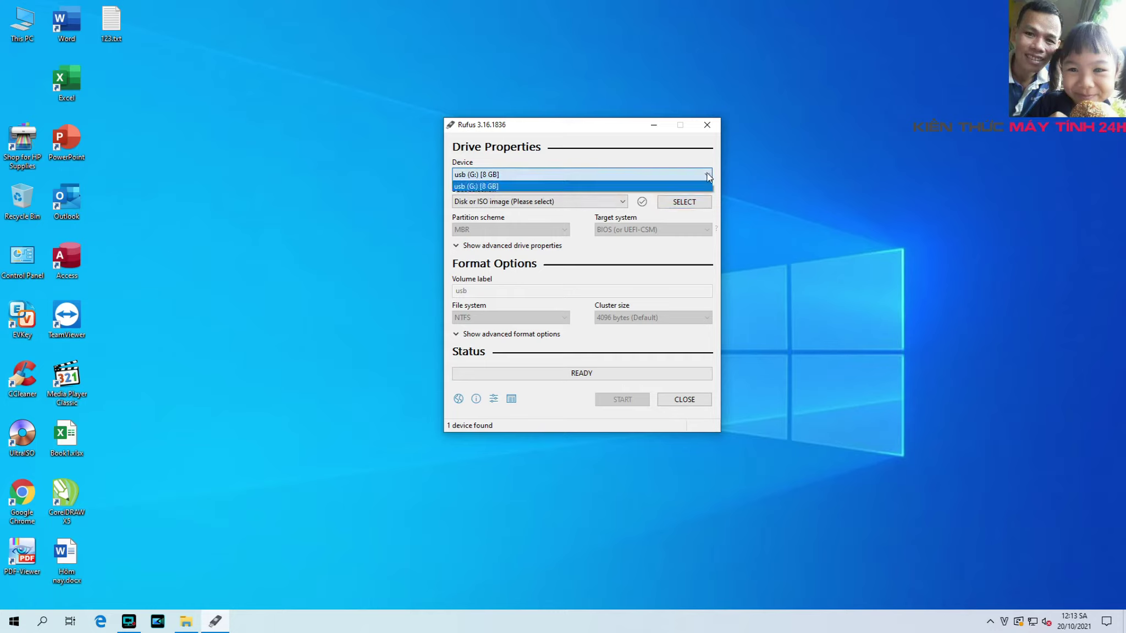
pyautogui.click(488, 187)
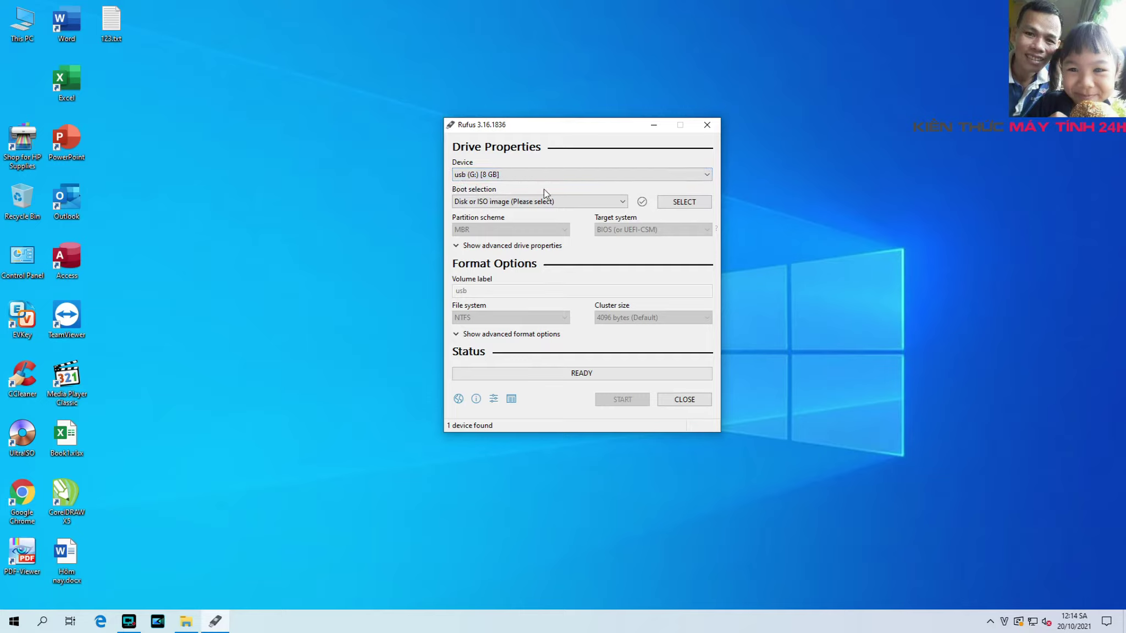
# Load Win11_English_x64.iso from the Desktop folder as the boot image.
pyautogui.click(692, 201)
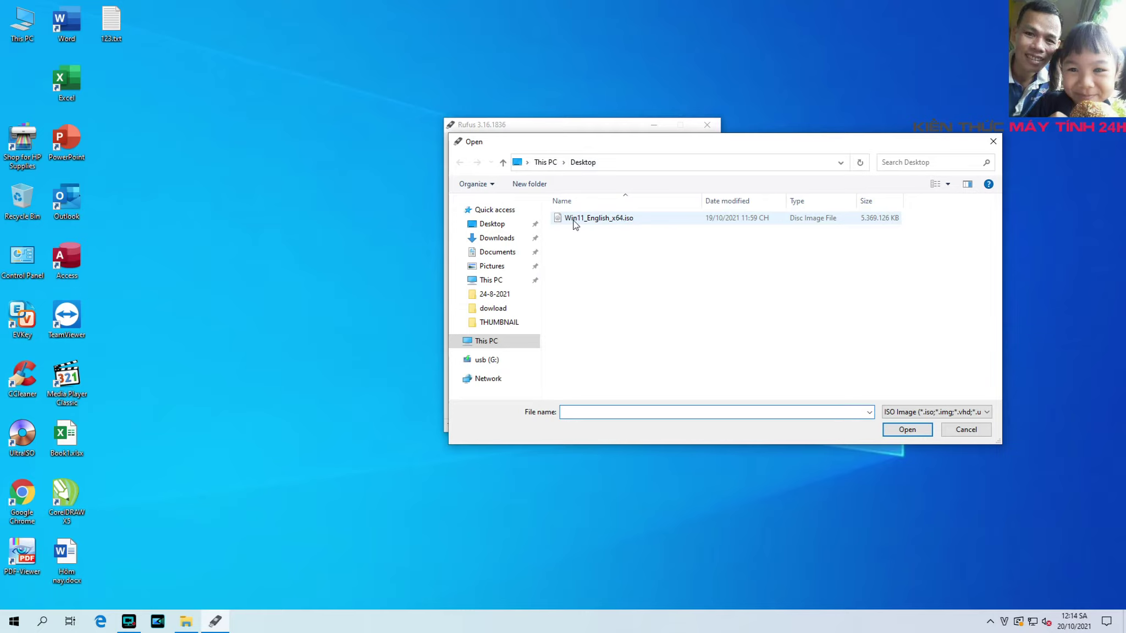
pyautogui.click(498, 224)
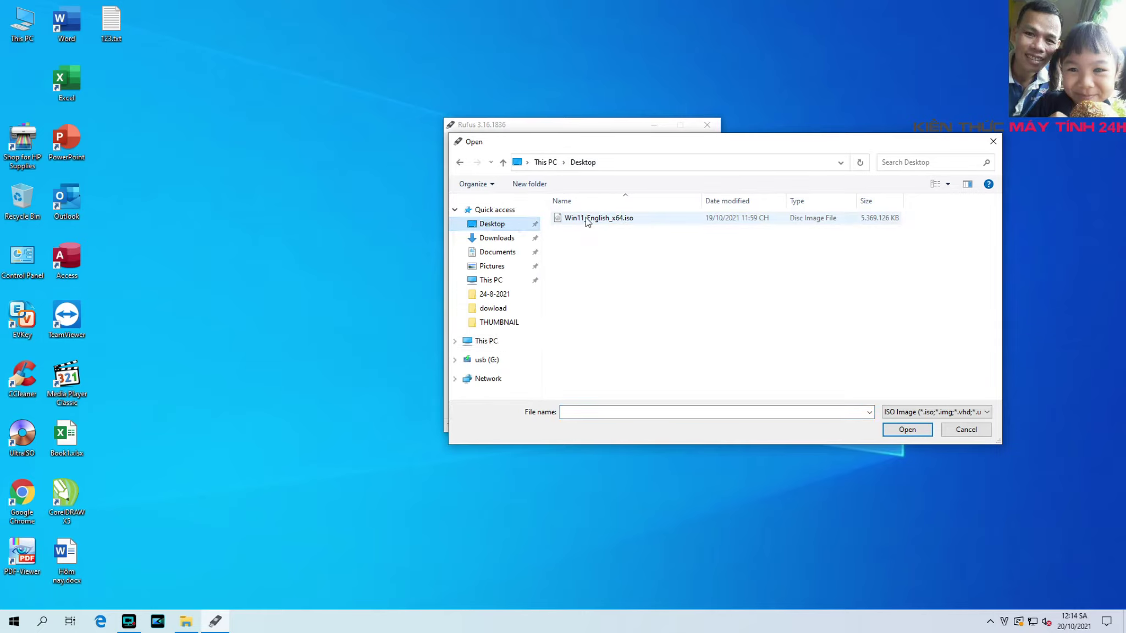
pyautogui.click(599, 219)
pyautogui.click(905, 428)
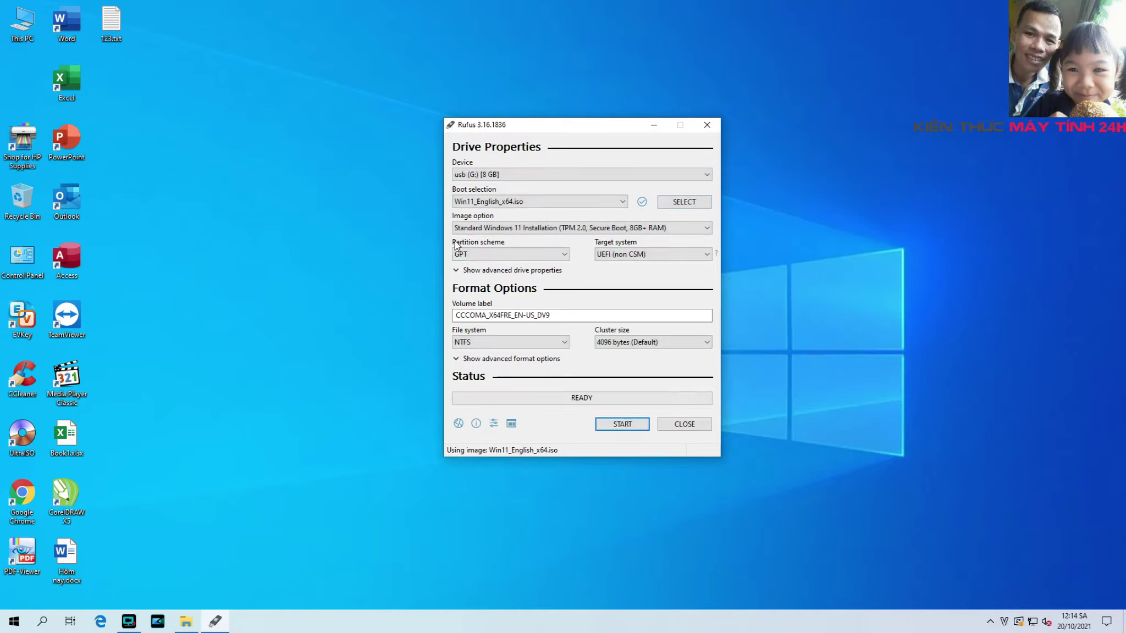
# Set the partition scheme to MBR and reopen the partition scheme choices.
pyautogui.click(563, 255)
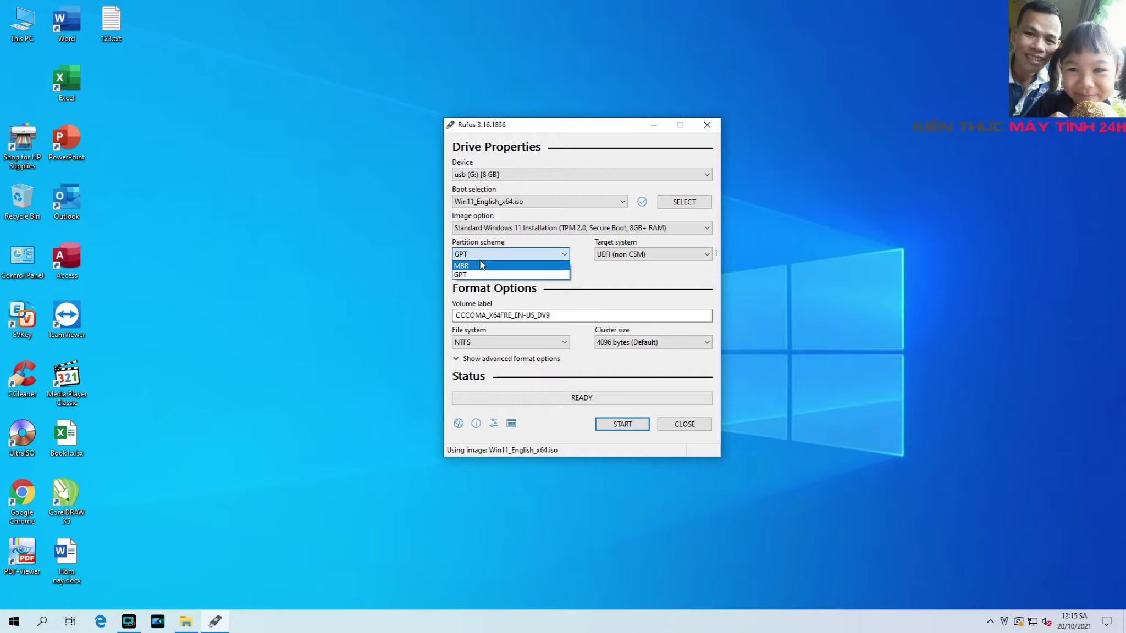
pyautogui.click(480, 265)
pyautogui.click(493, 254)
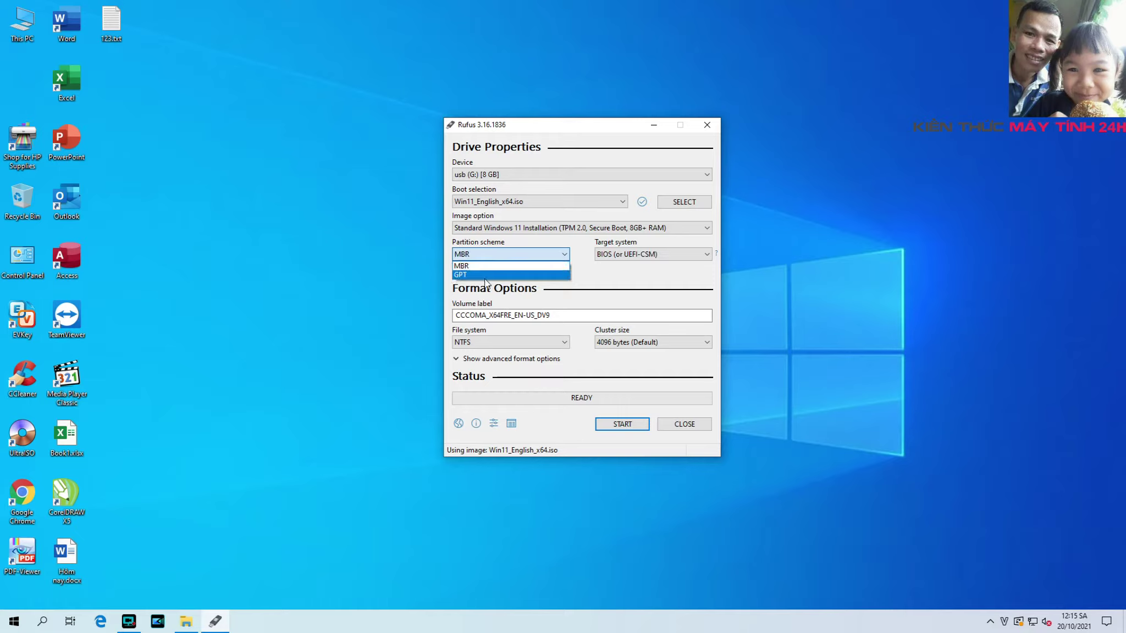